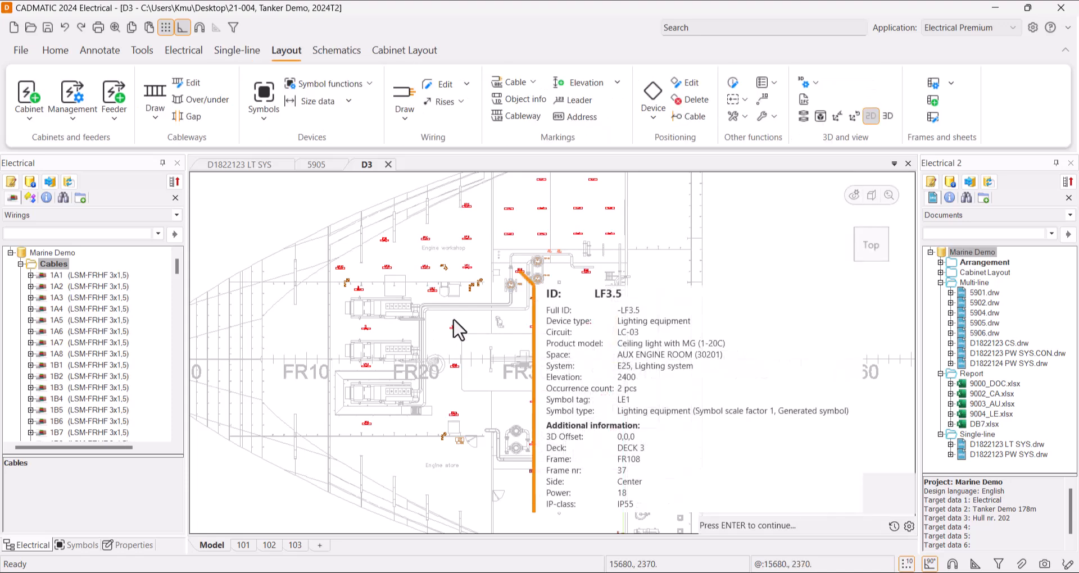
- Examine the lighting fixtures LF3.5 and LF3.6 in the D3 layout drawing and end the object information command
scroll(523, 298, "down", 2)
scroll(528, 283, "up", 4)
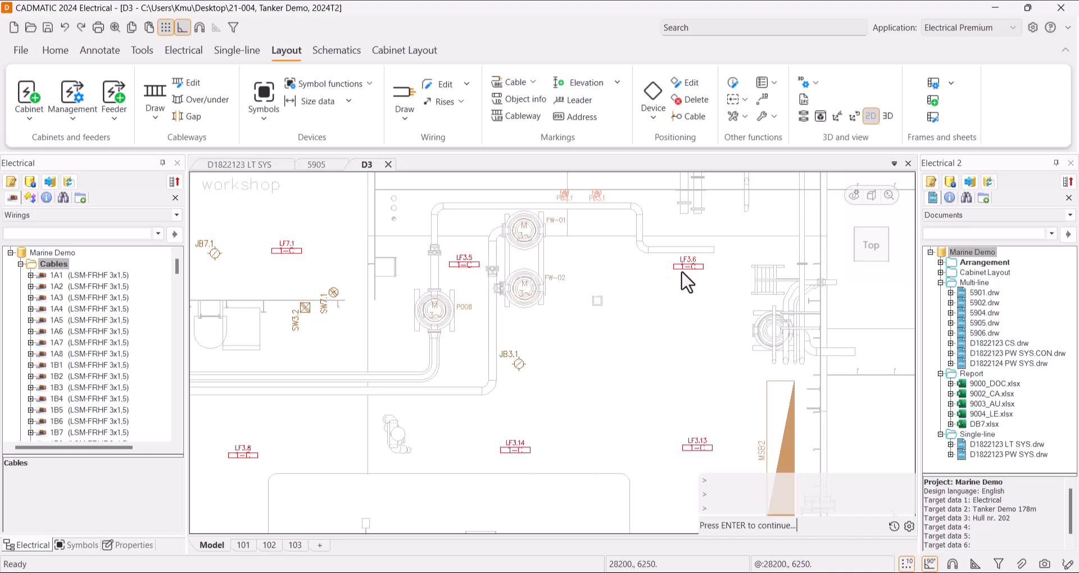
key("Escape")
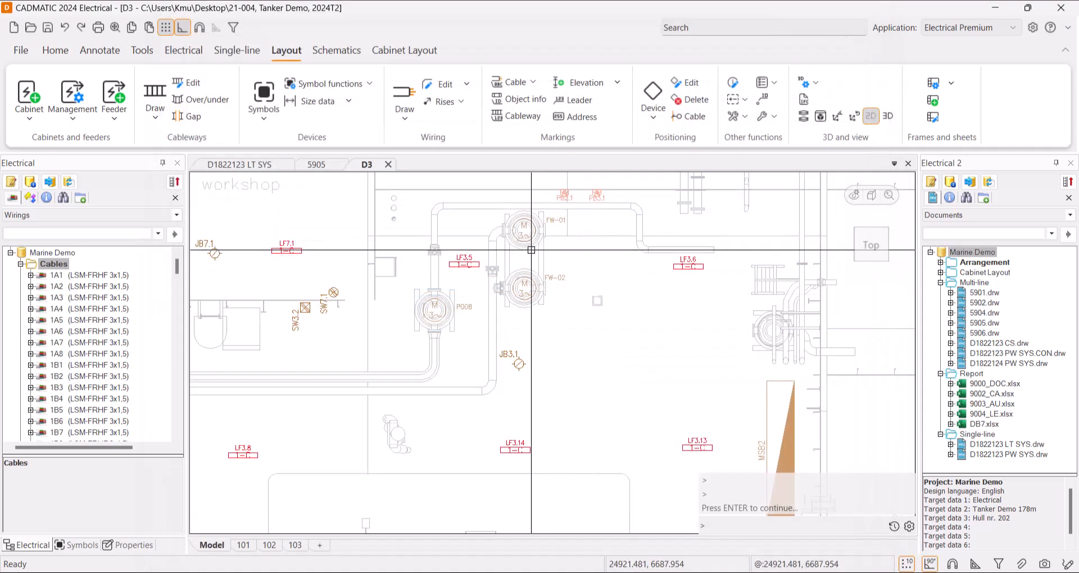
- In drawing 5905, locate the W01 cable marking in the project tree and expand cable W01 to show its wires
left_click(317, 164)
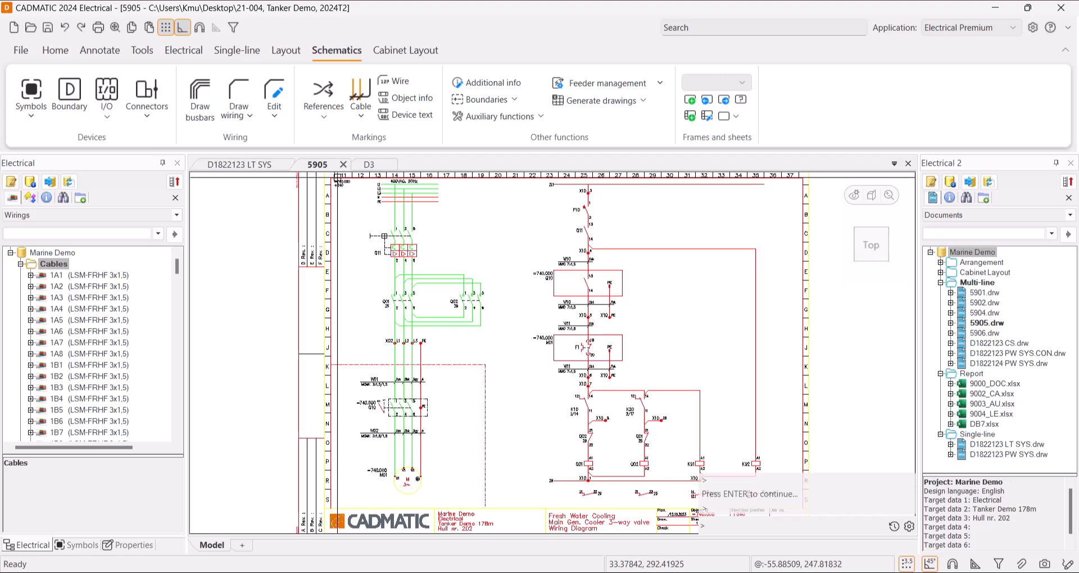
scroll(372, 388, "up", 2)
scroll(372, 388, "up", 2)
left_click(388, 316)
right_click(388, 317)
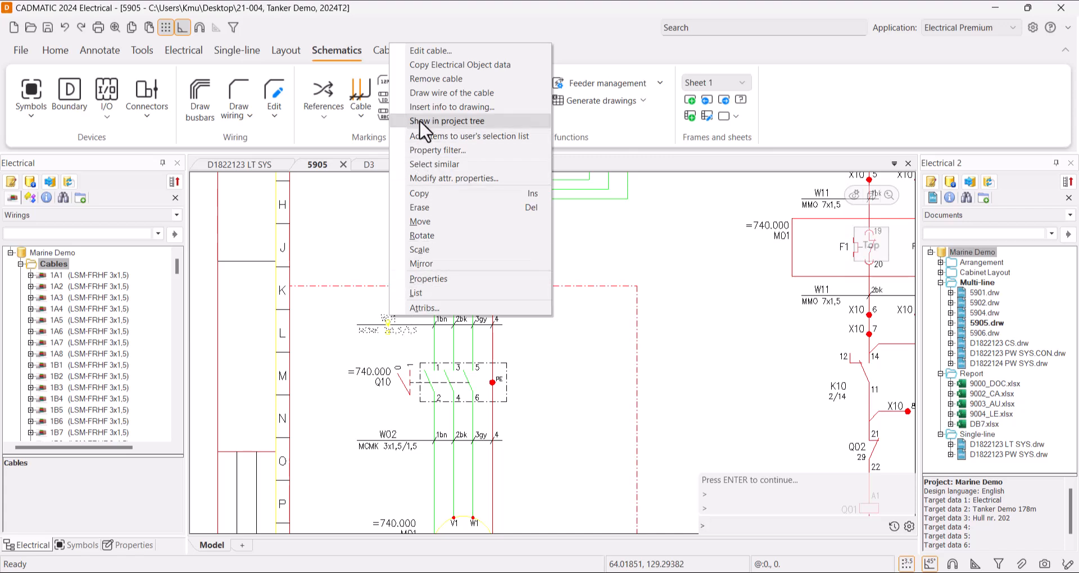
left_click(486, 120)
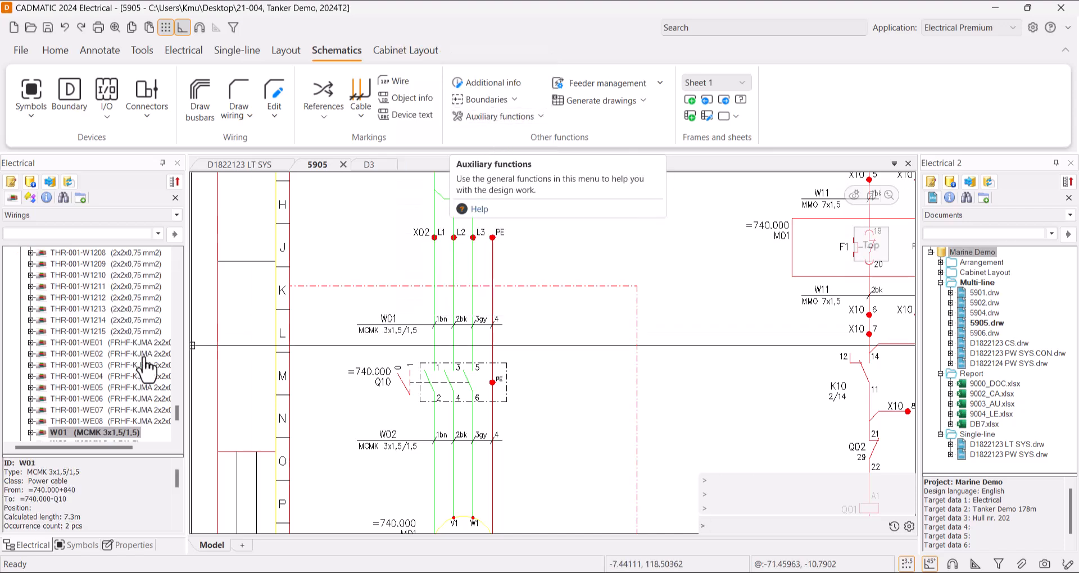
left_click(31, 366)
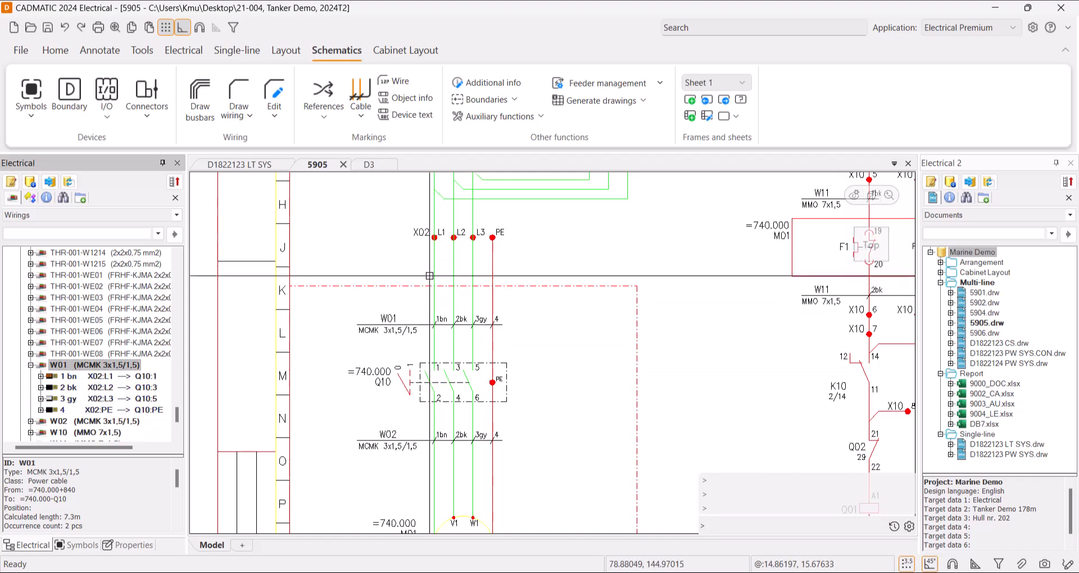
- View the properties of cable W01 and go to its wiring occurrence in D3.drw
right_click(136, 366)
left_click(160, 375)
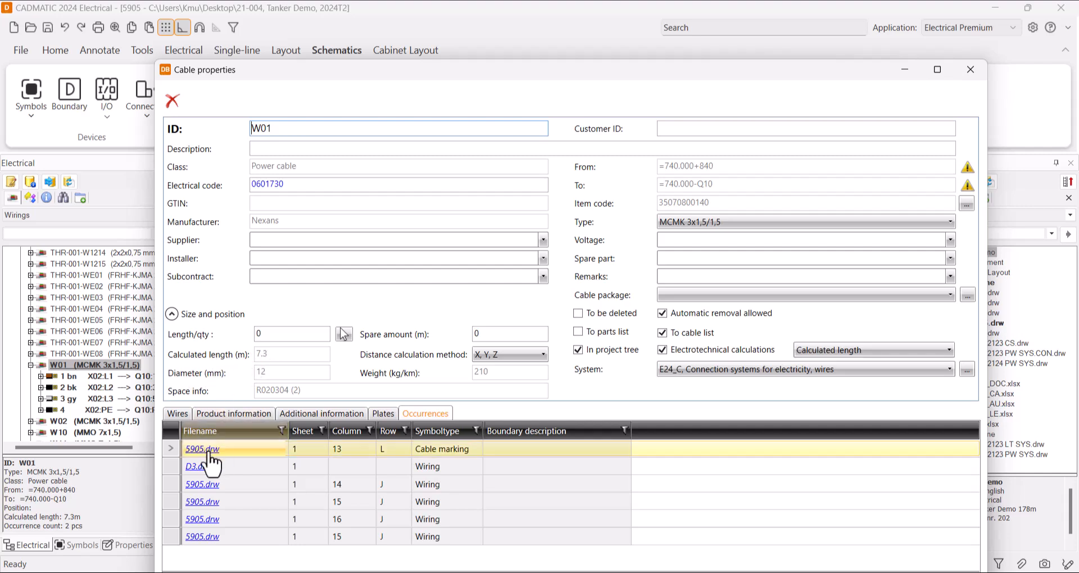
left_click(196, 468)
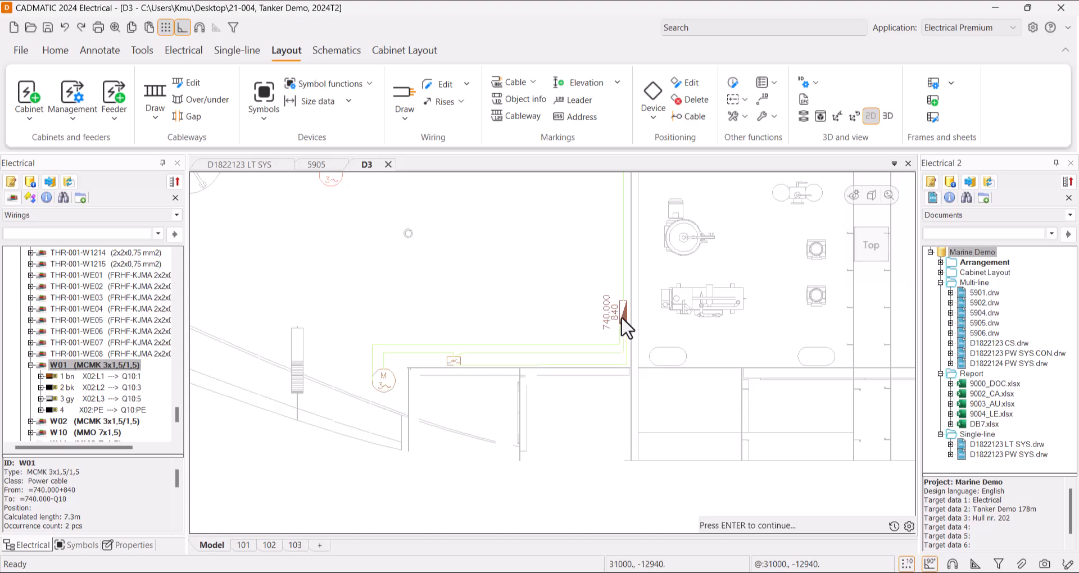
key("Escape")
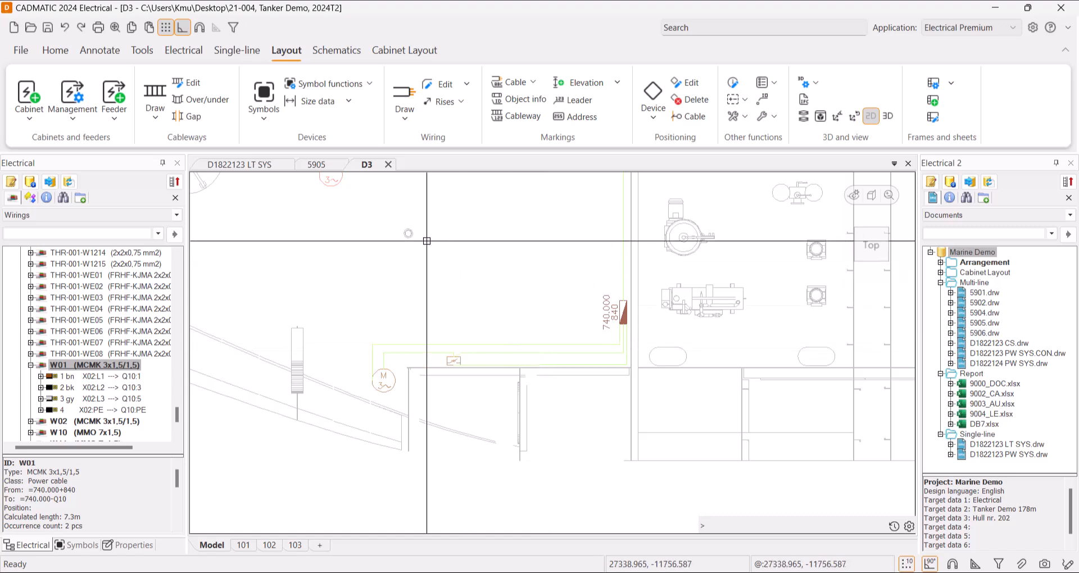
- Open the project's electrical reports, run the Cables list report type and sort the list by ID
left_click(181, 53)
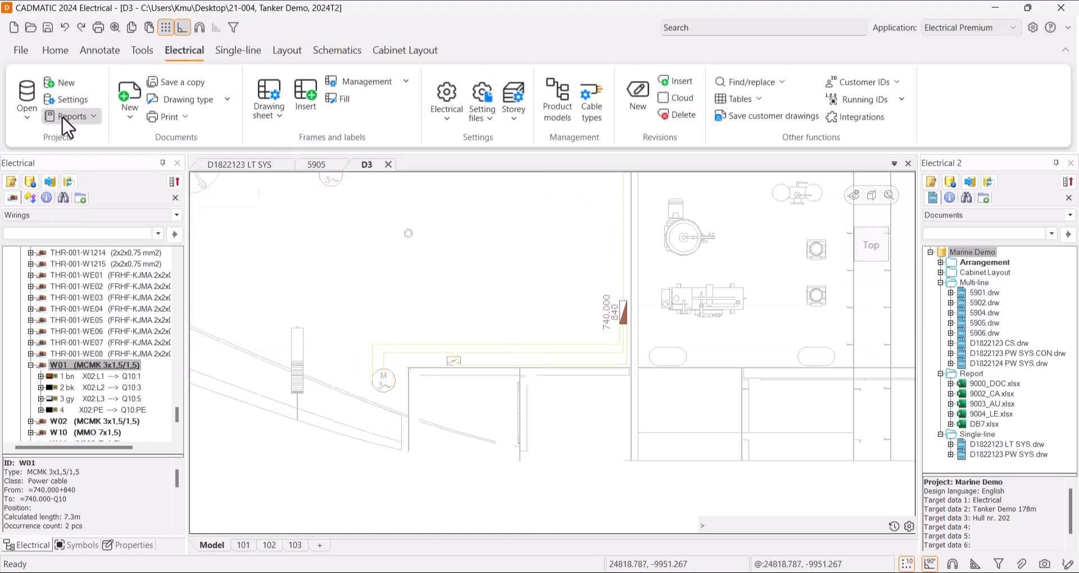
left_click(93, 117)
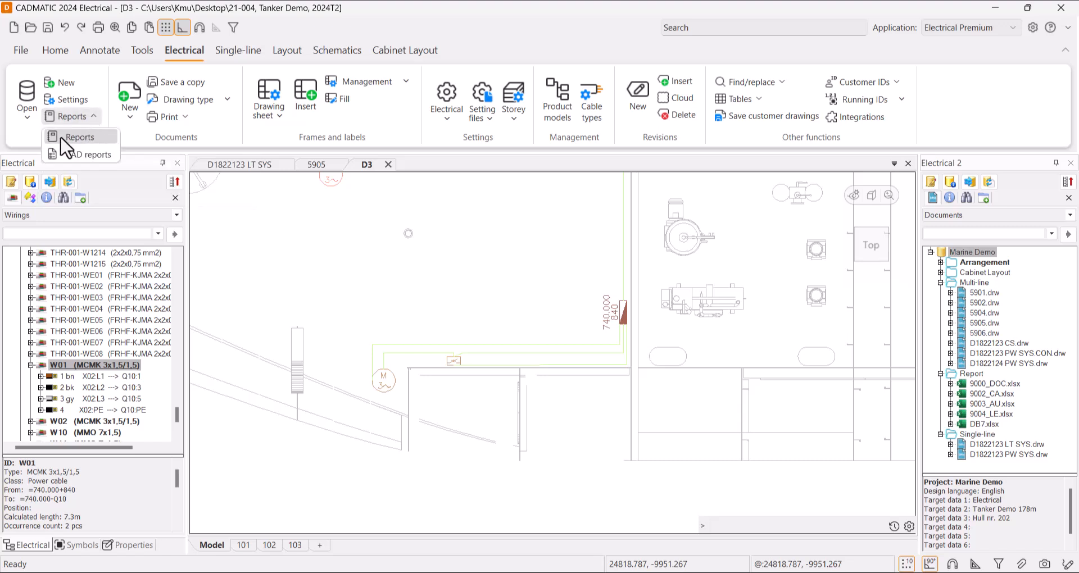
left_click(99, 141)
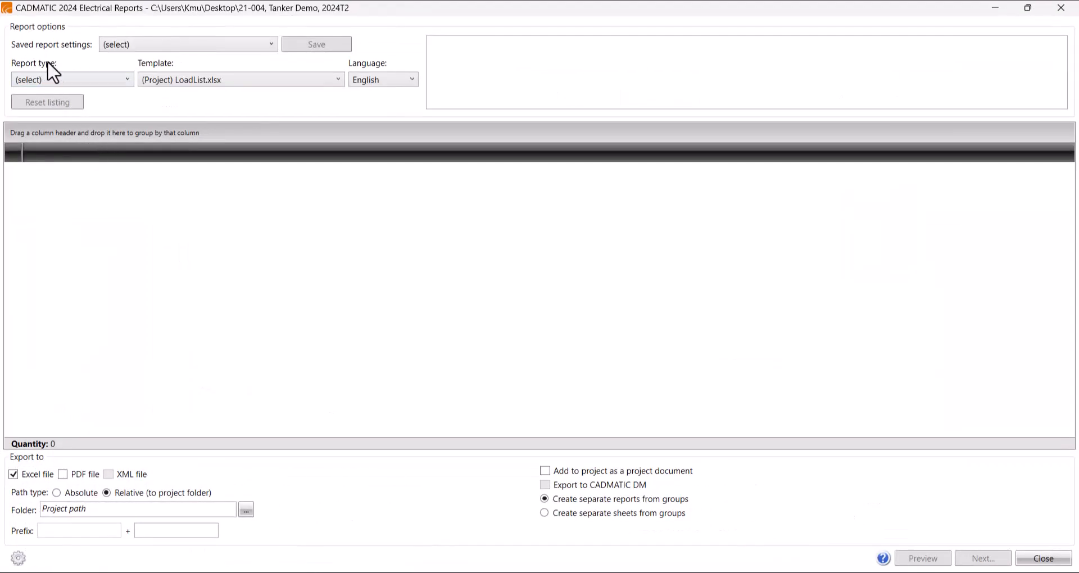
left_click(126, 81)
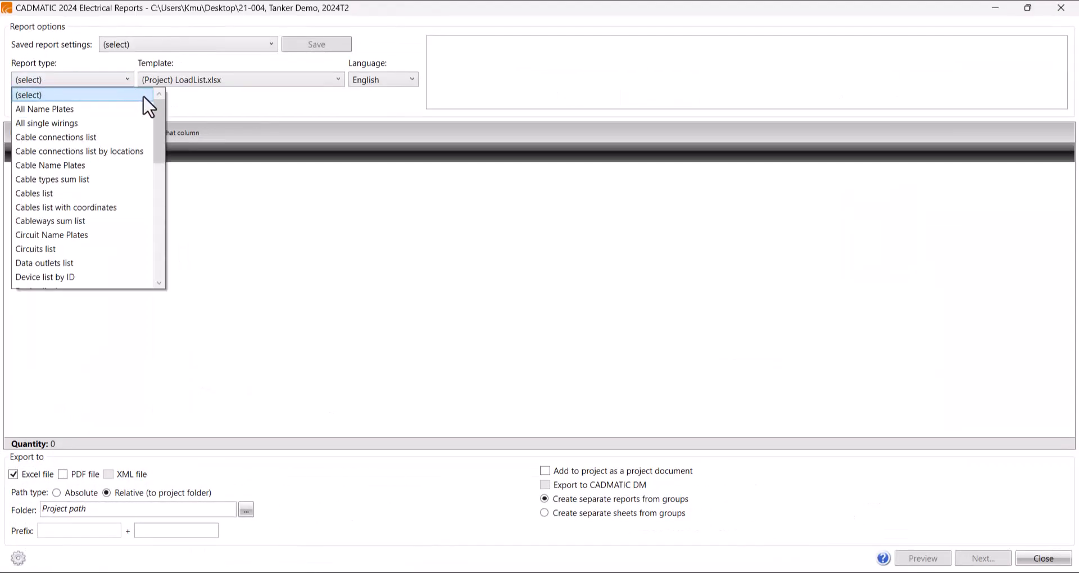
mouse_move(160, 109)
left_mouse_down()
mouse_move(165, 248)
mouse_move(157, 108)
left_mouse_up()
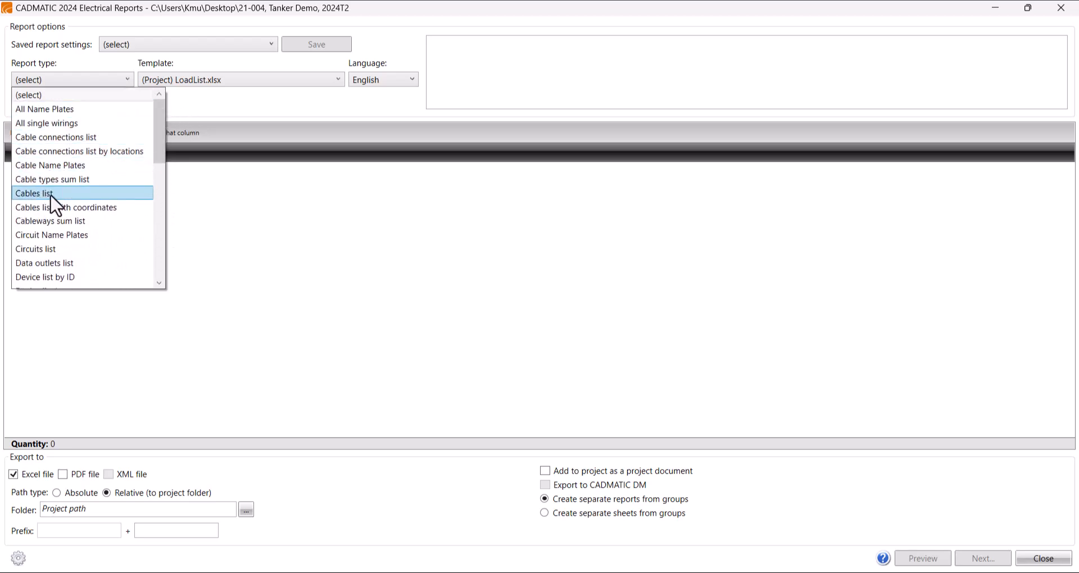
left_click(90, 193)
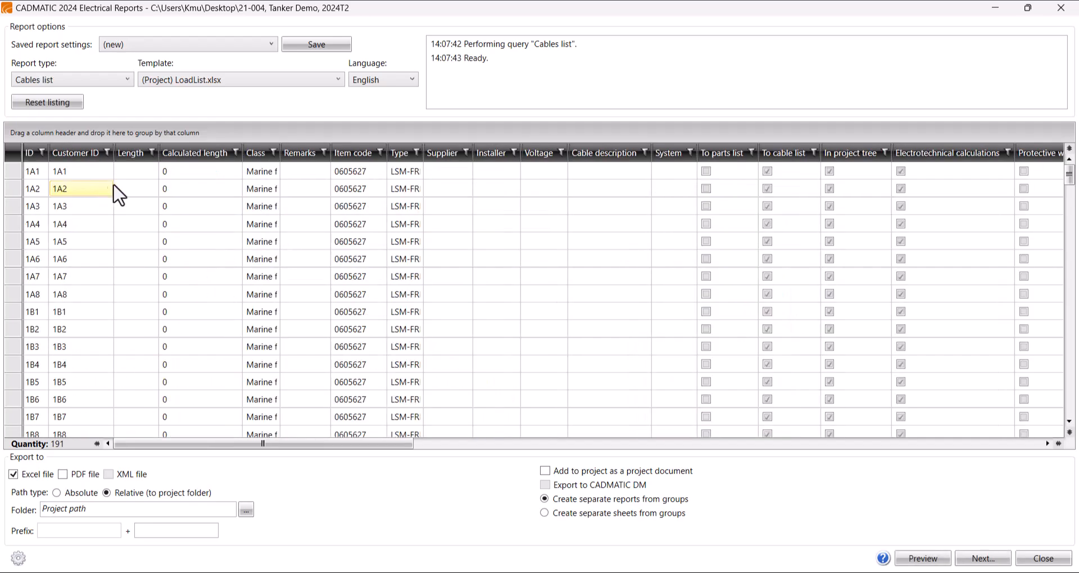
left_click(33, 156)
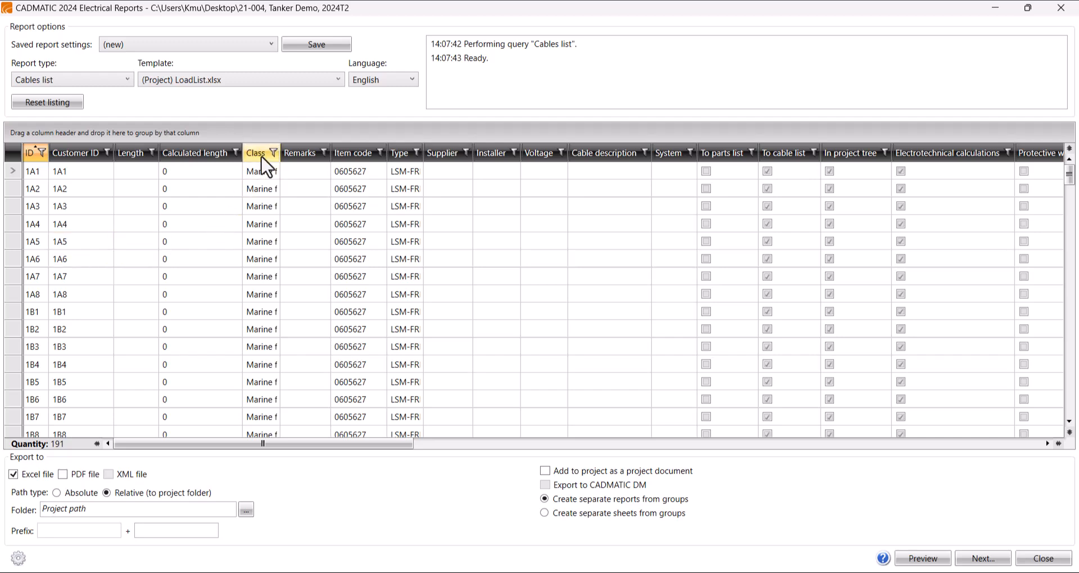
- Set the report template to (Project) CableList.xlsx
left_click(235, 81)
left_click_drag(362, 109, 362, 284)
scroll(362, 279, "up", 3)
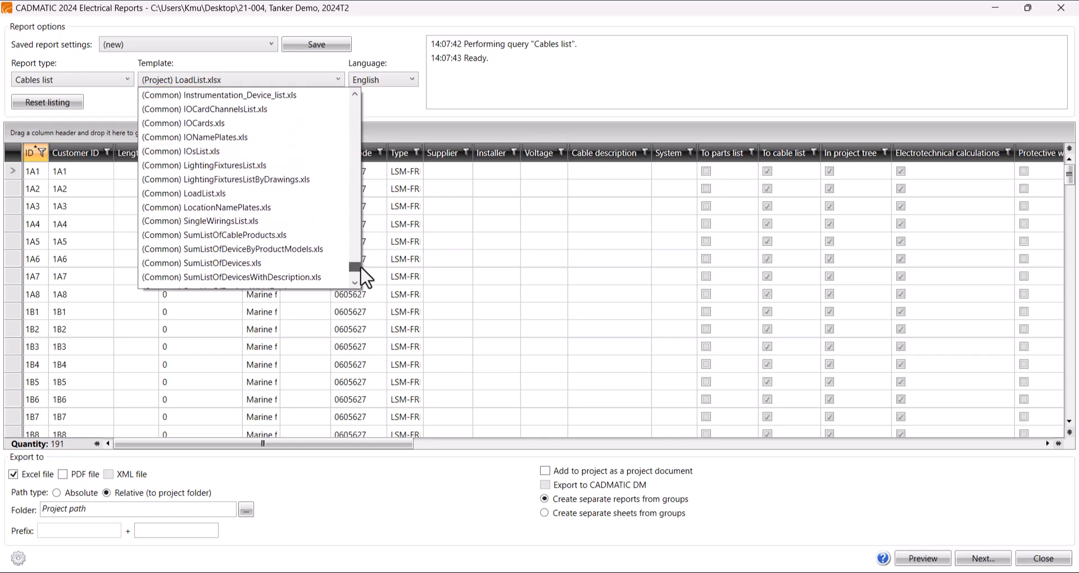
left_click_drag(362, 268, 362, 77)
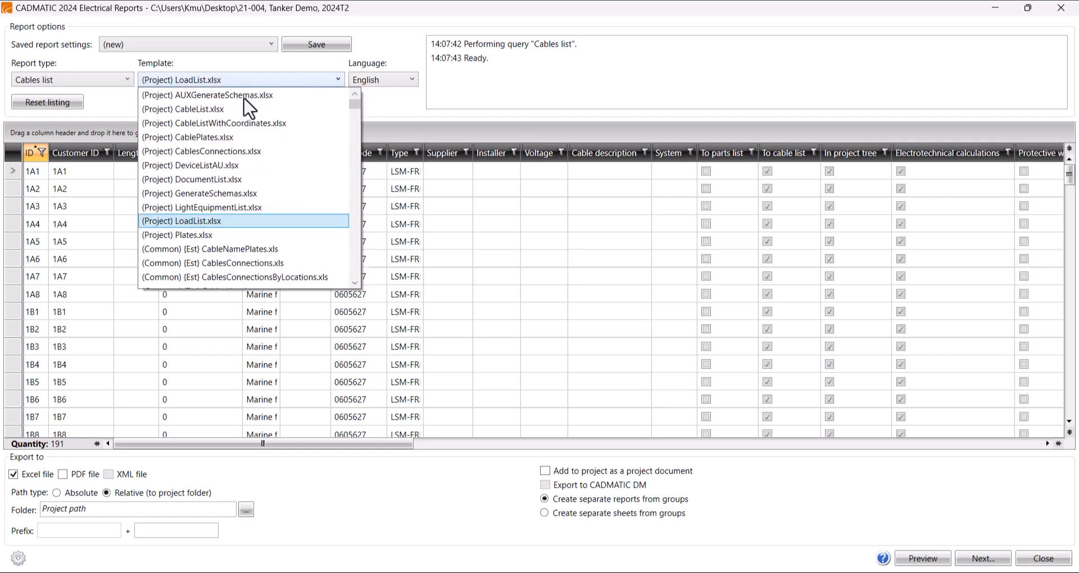
left_click(233, 111)
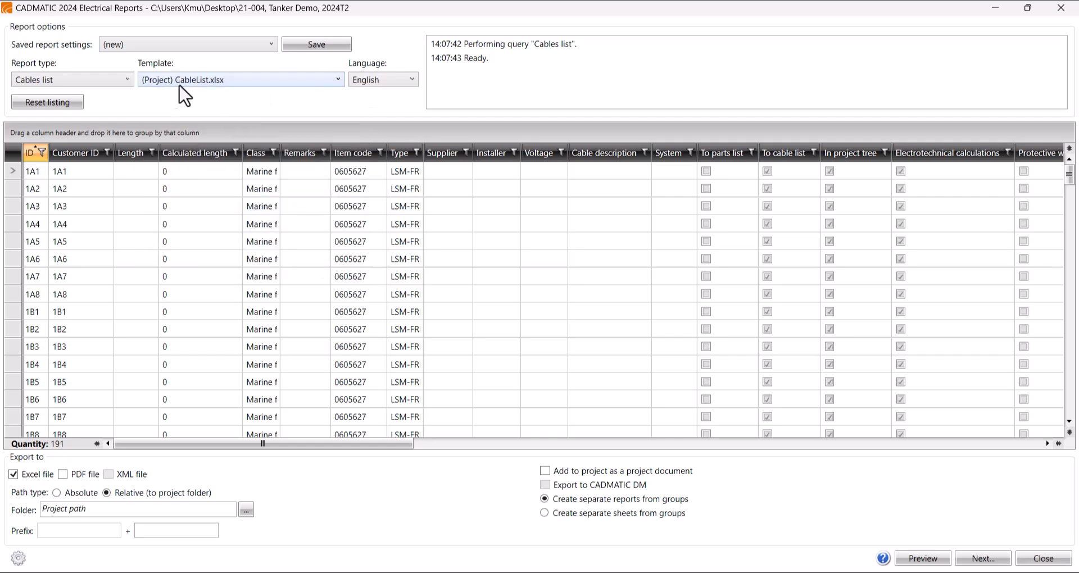
- Load the saved report settings (Common) My cable list_ by manufactures and expand the Prysmian Group cables
left_click(271, 43)
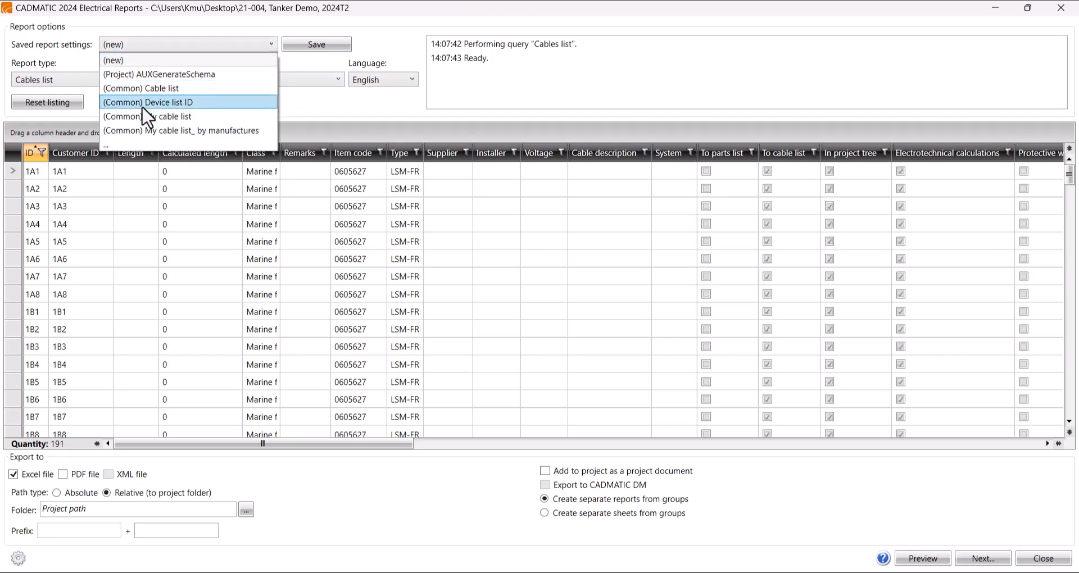
left_click(247, 130)
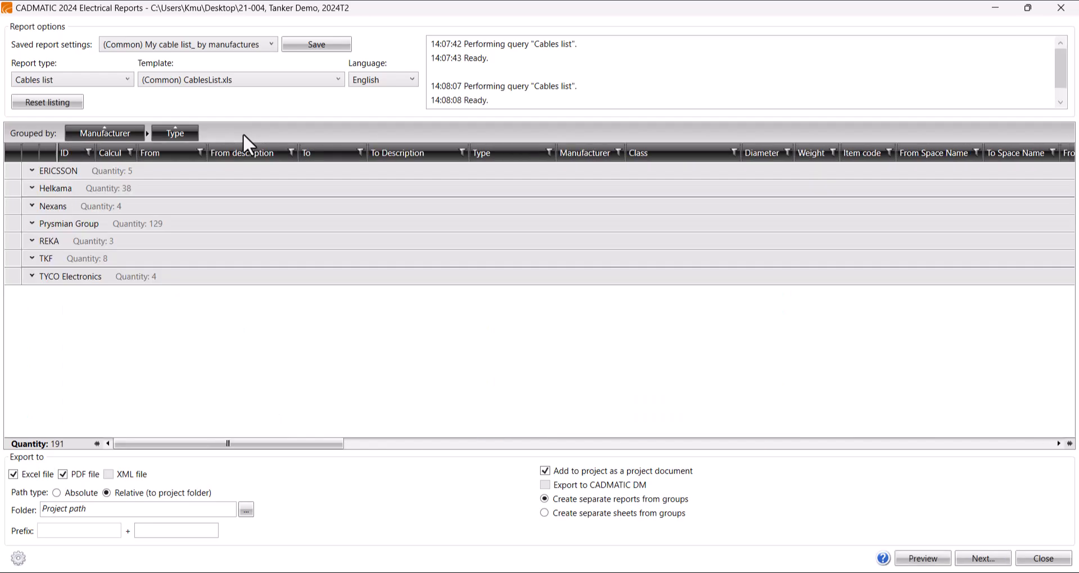
left_click(32, 224)
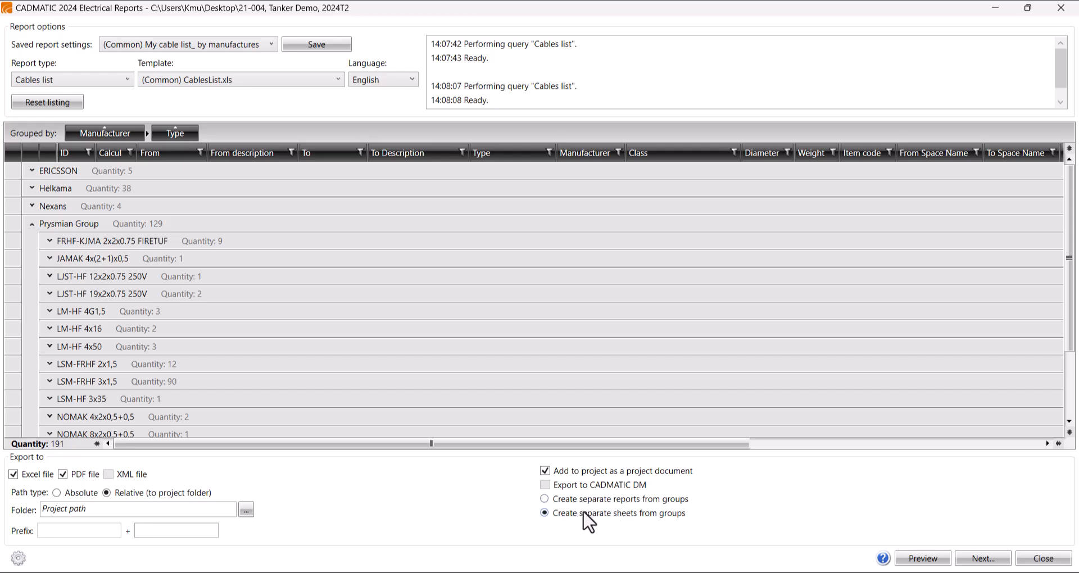
- Load the saved report settings (Common) My cable list
left_click(211, 43)
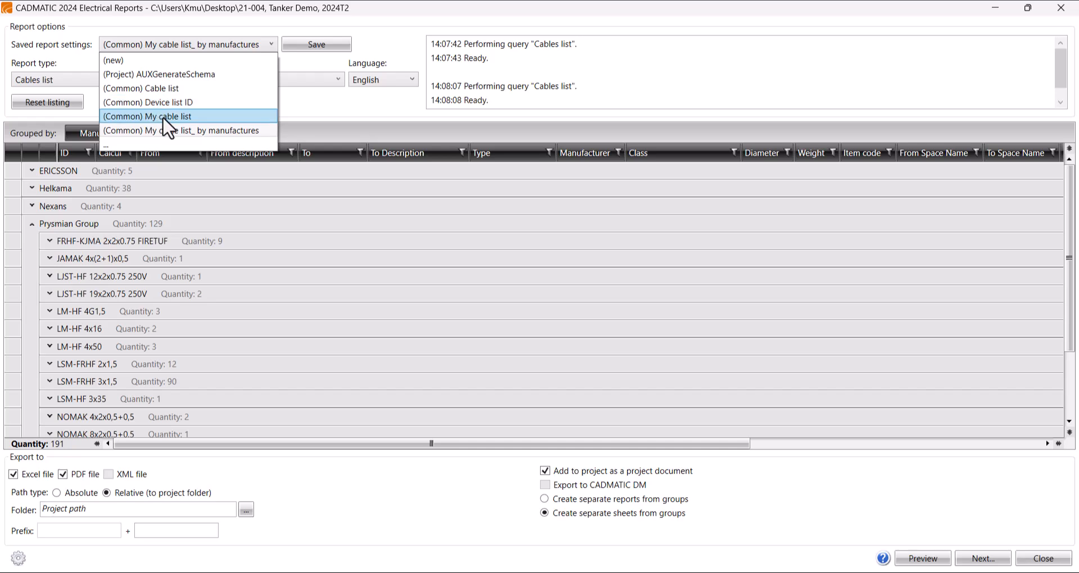
left_click(200, 115)
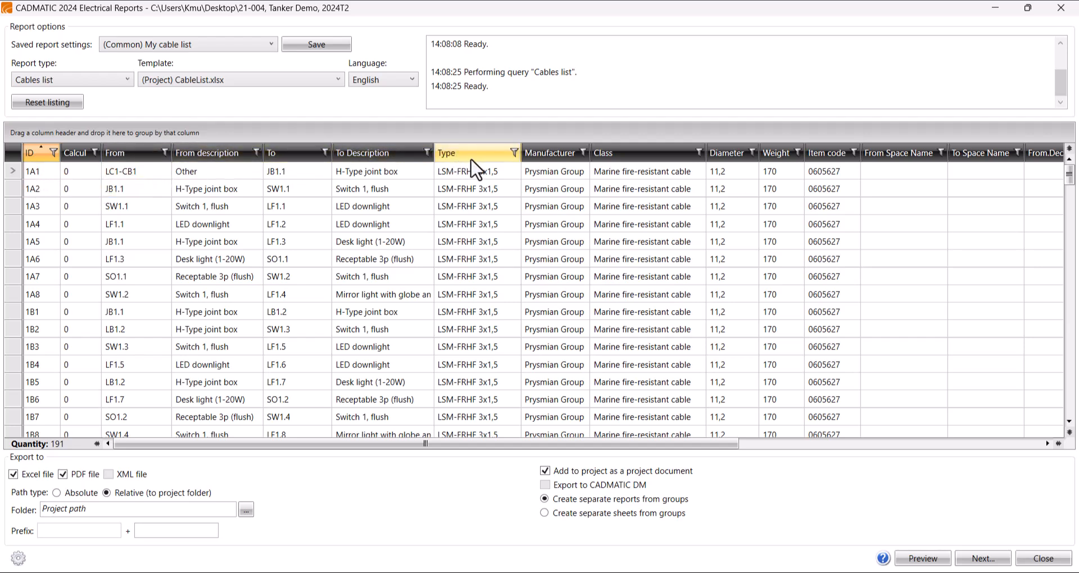
- Try filtering the cable list by manufacturer, including Nexans and TKF, and remove the filter again
left_click(583, 153)
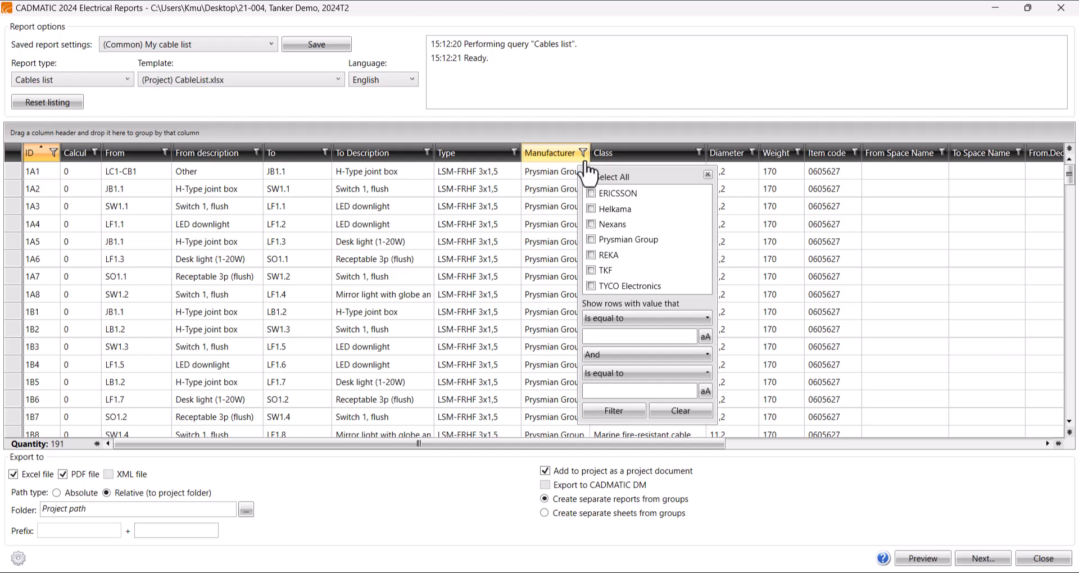
left_click(622, 316)
left_click_drag(706, 352, 704, 305)
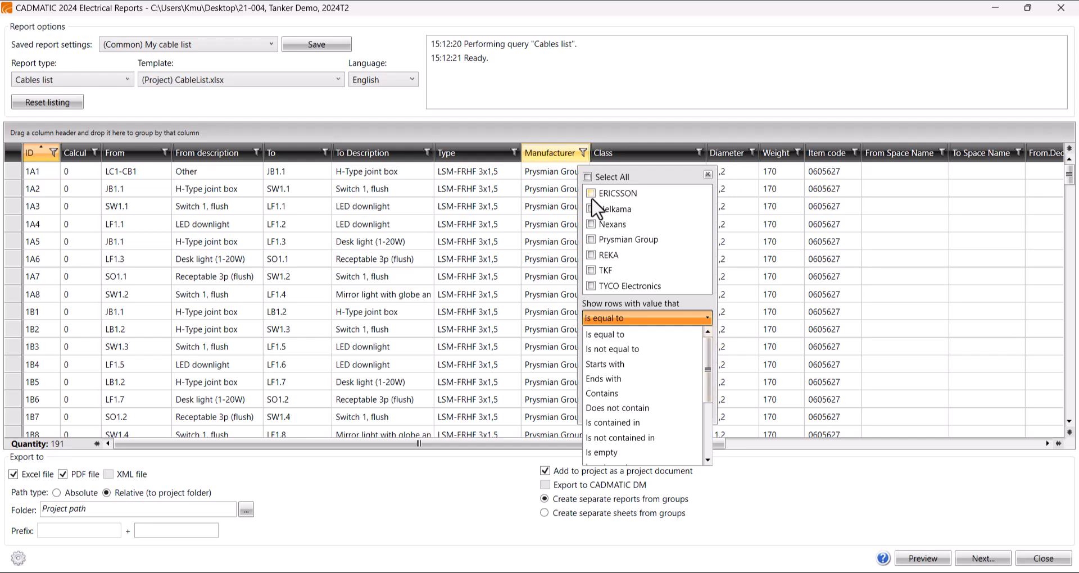
left_click(592, 224)
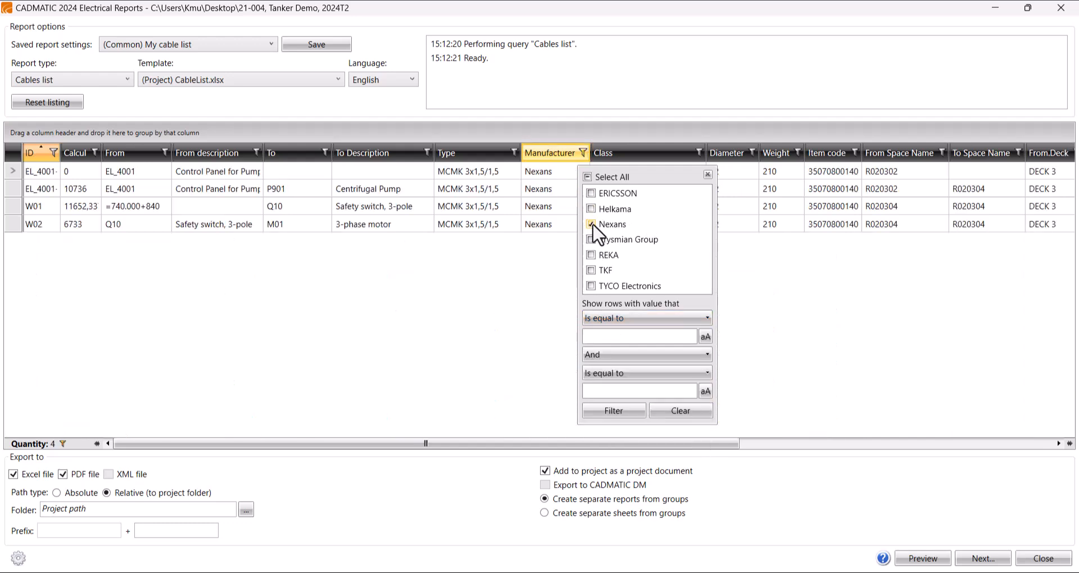
left_click(591, 239)
left_click(592, 239)
left_click(592, 271)
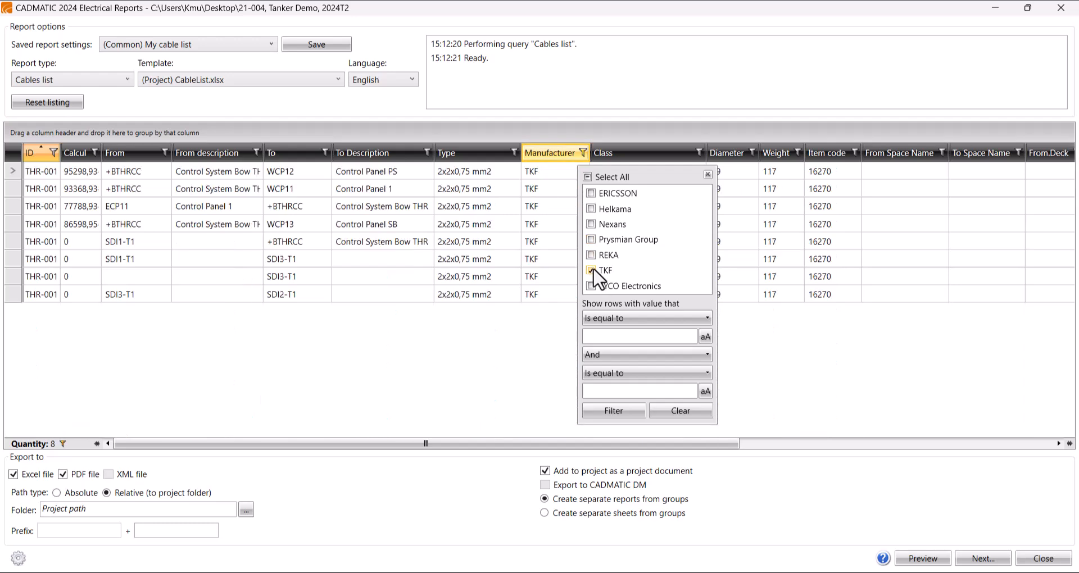
left_click(591, 270)
left_click(708, 174)
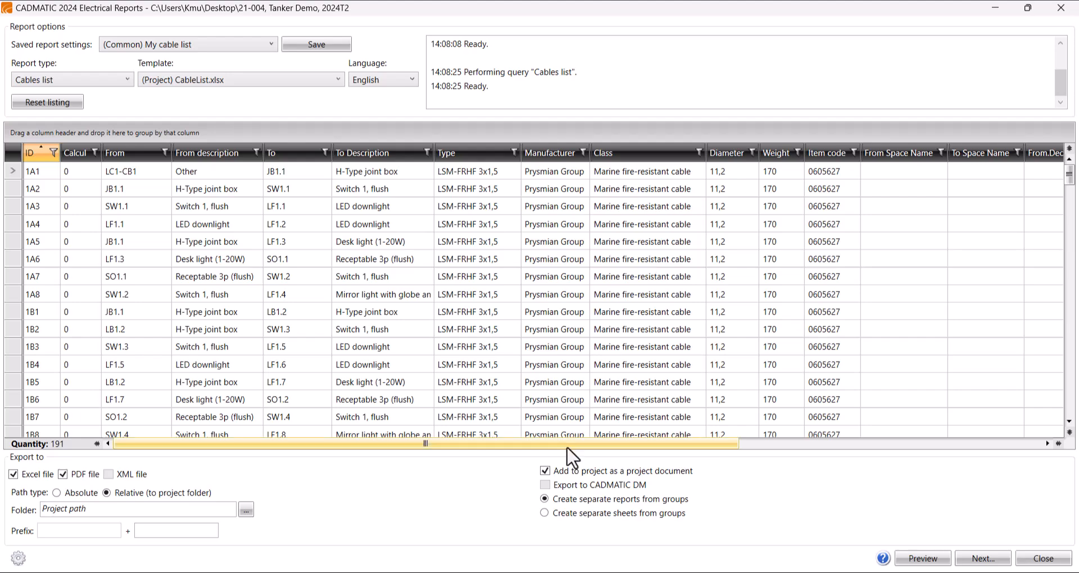
- Review the space, deck, frame and specification columns of the cable list, including the auxiliary engine room cables
left_click_drag(558, 440, 776, 427)
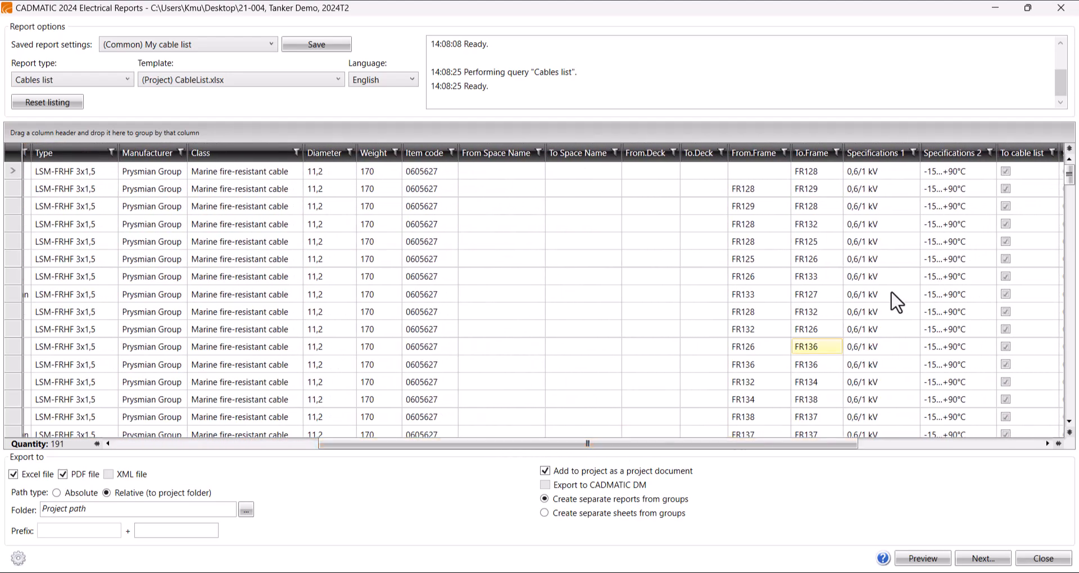
left_click_drag(1071, 178, 1073, 225)
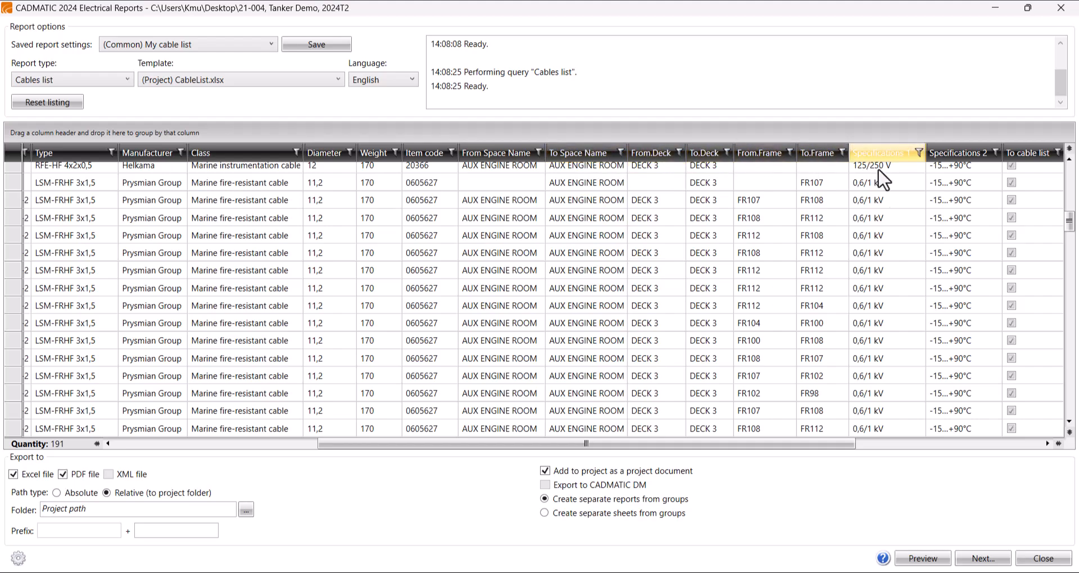
left_click_drag(781, 445, 498, 456)
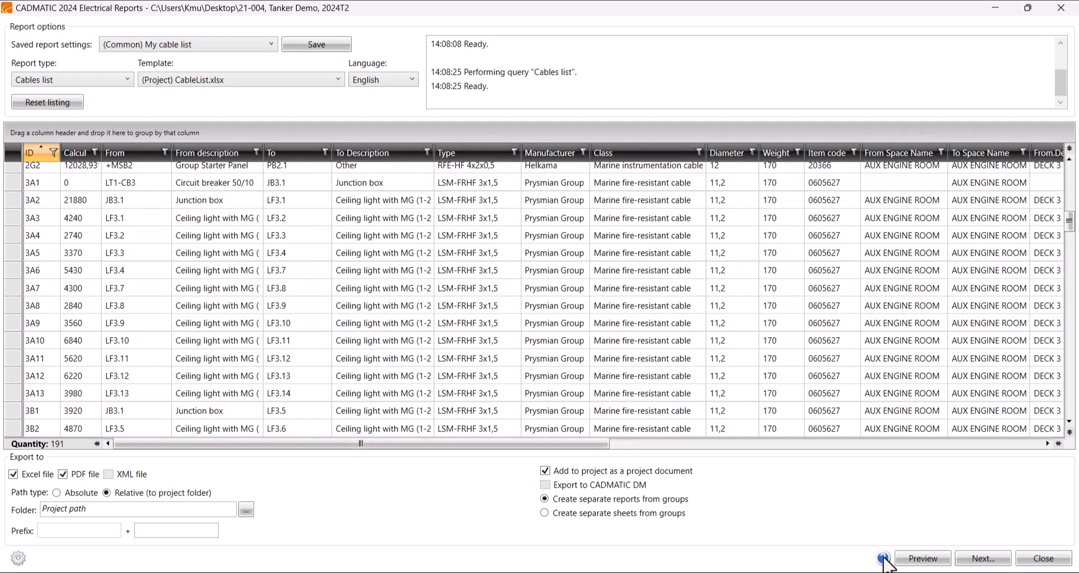
- Create the Cables list English report as Excel and PDF project documents and close the reports window
left_click(984, 559)
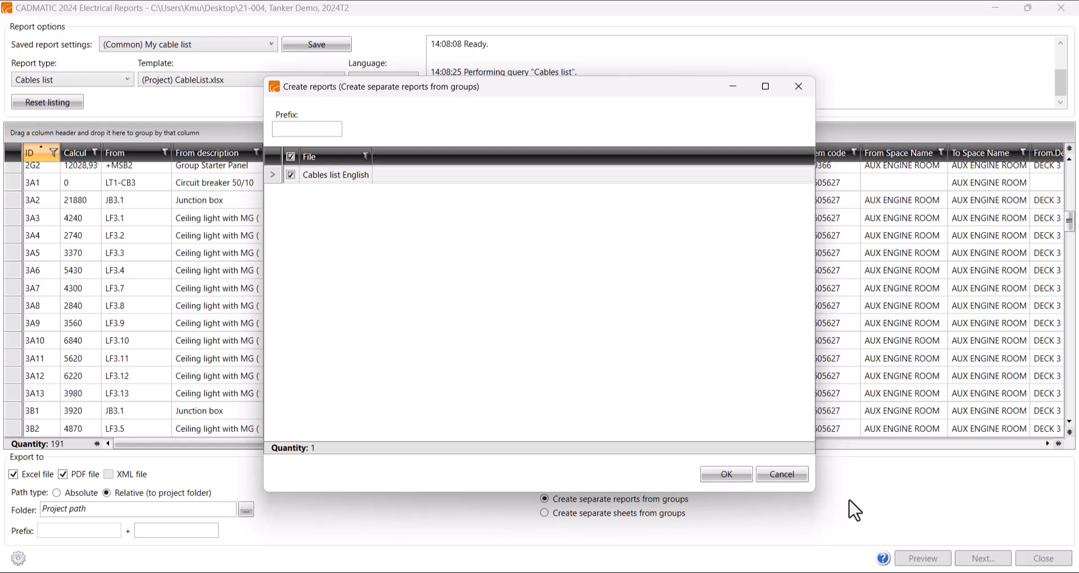
left_click(727, 475)
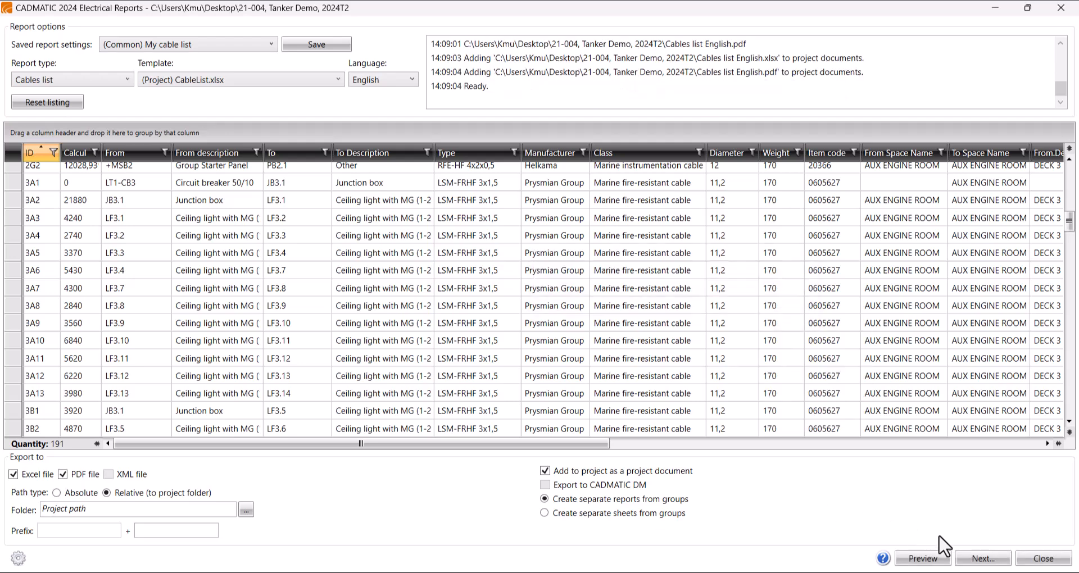
left_click(1042, 560)
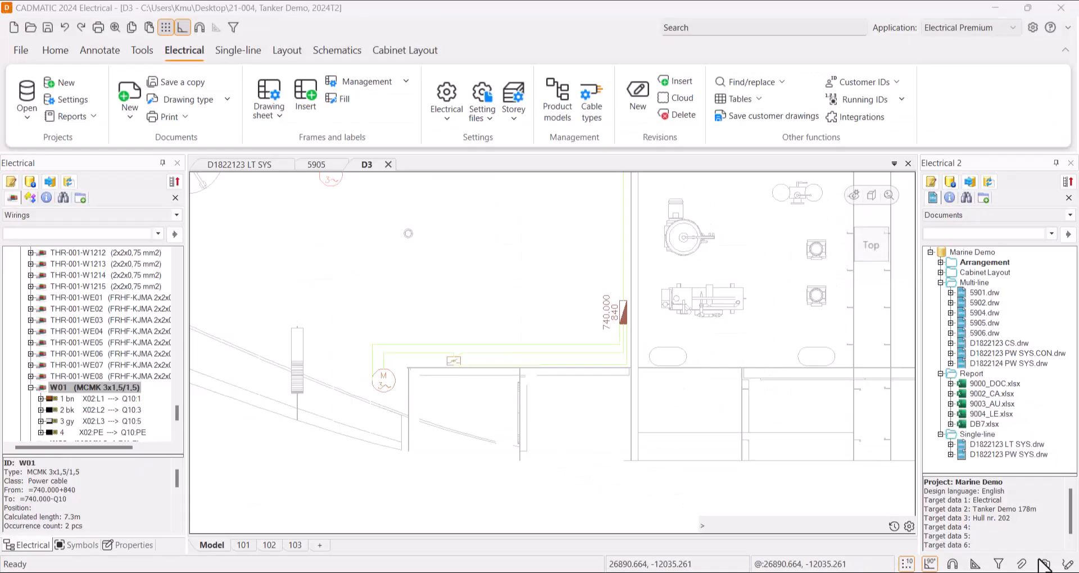
- Refresh the project documents, open Cables list English.xlsx in Excel, review the cable rows through to the last one, and close the workbook
left_click(990, 181)
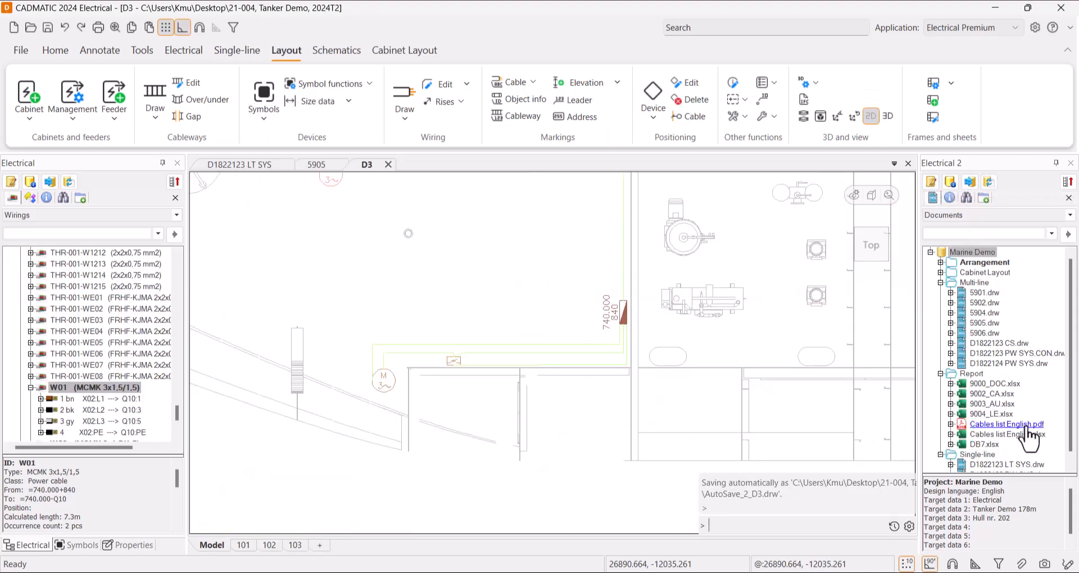
right_click(1005, 437)
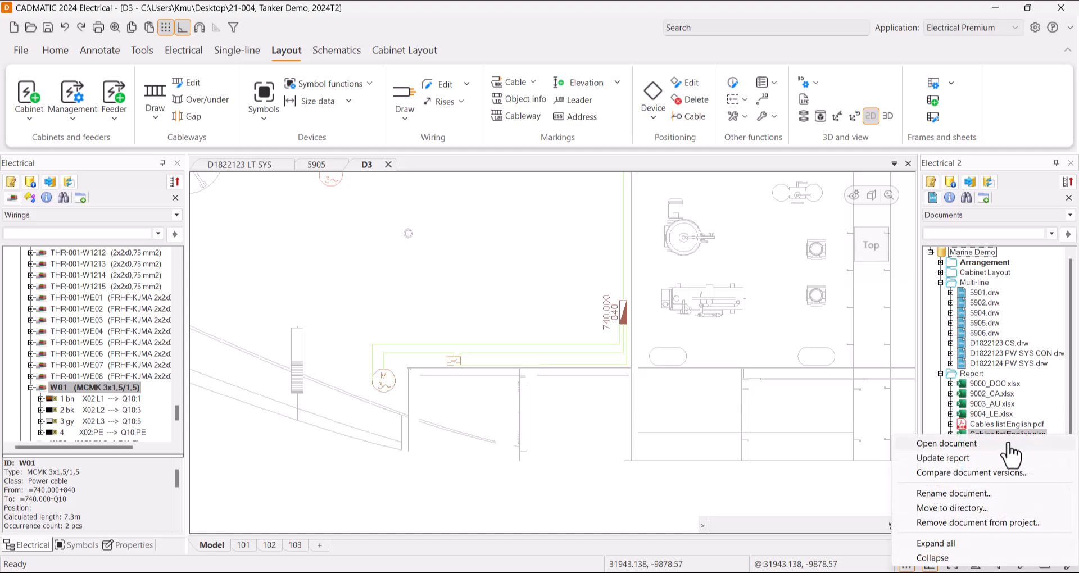
left_click(999, 443)
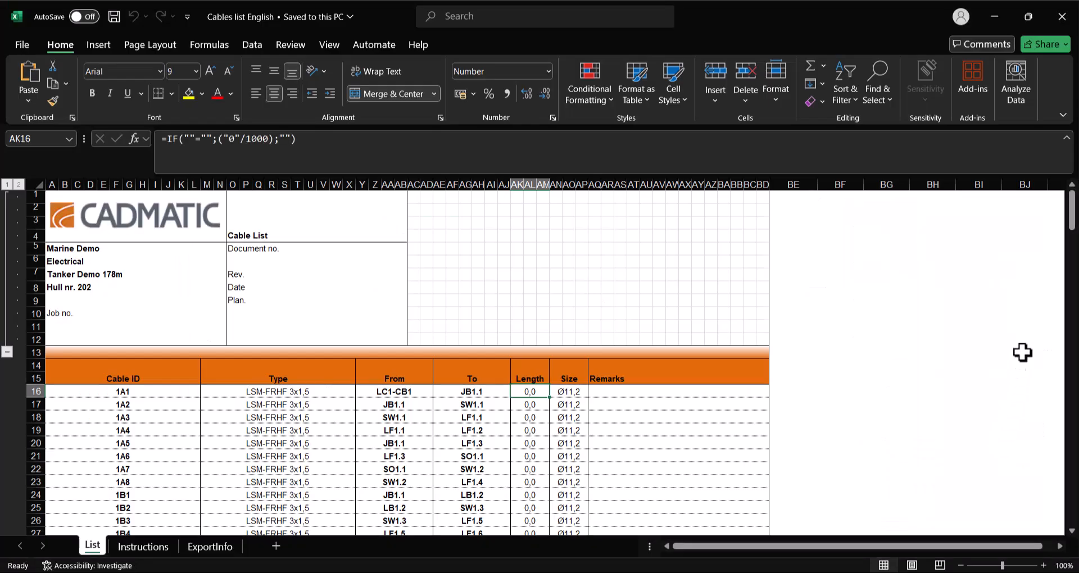
left_click(1072, 214)
left_click_drag(1072, 214, 1073, 493)
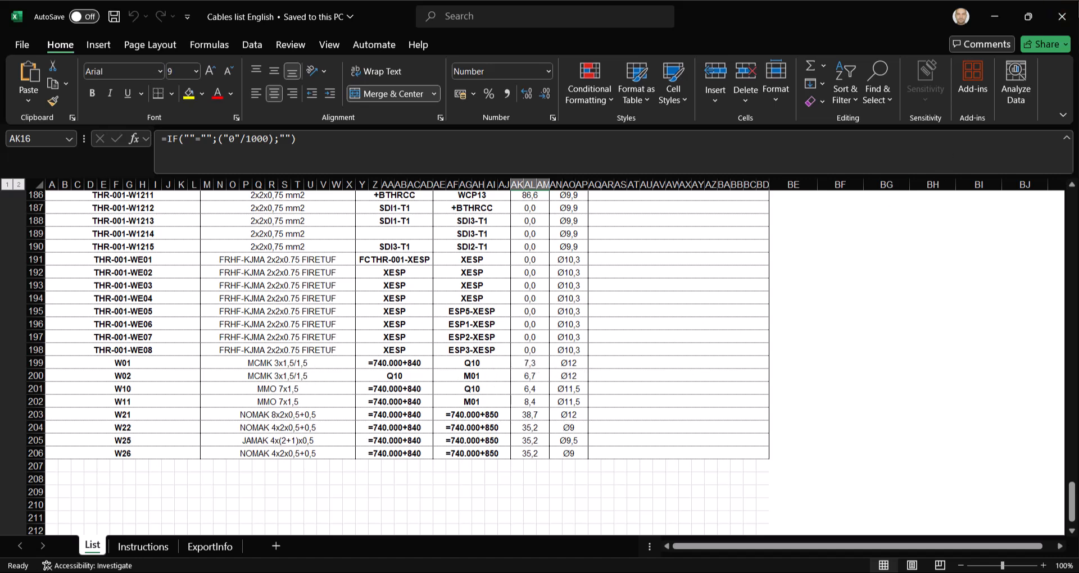
left_click(1062, 17)
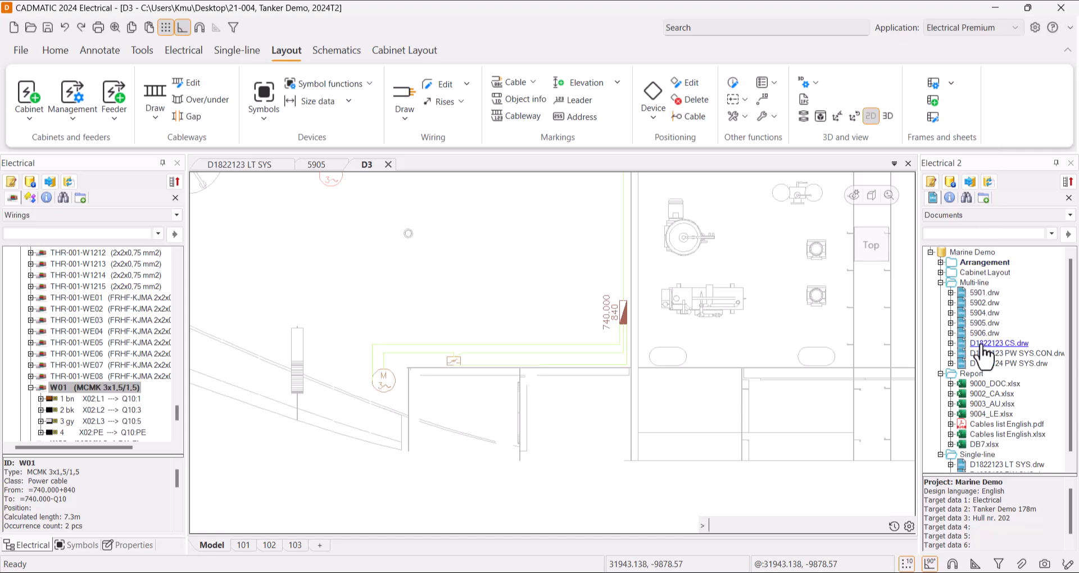
- Open the 9004_LE.xlsx report from the project documents, review the light equipment quantities per deck, and close the workbook
right_click(994, 416)
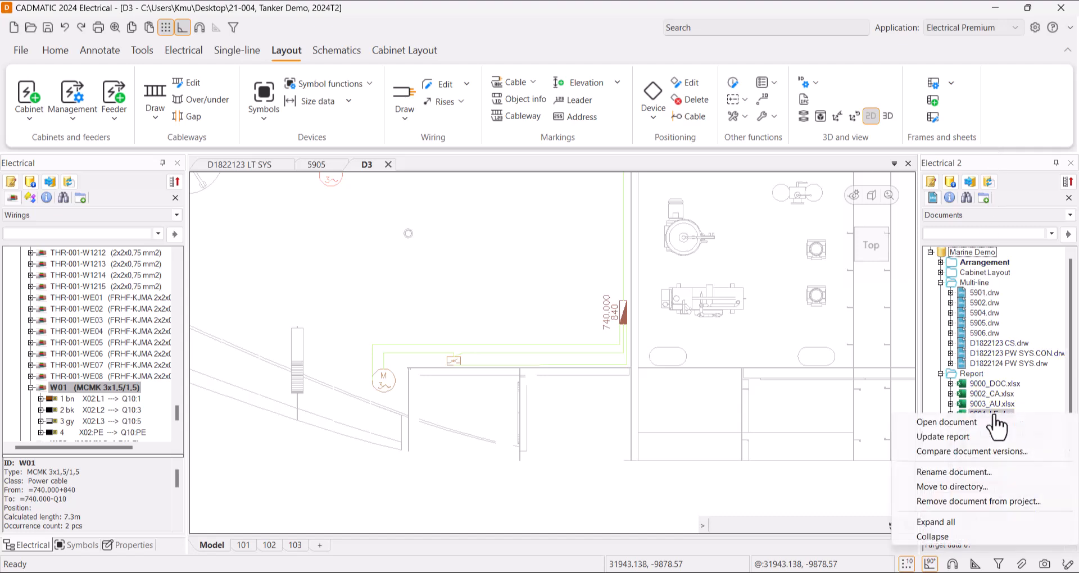
left_click(1004, 425)
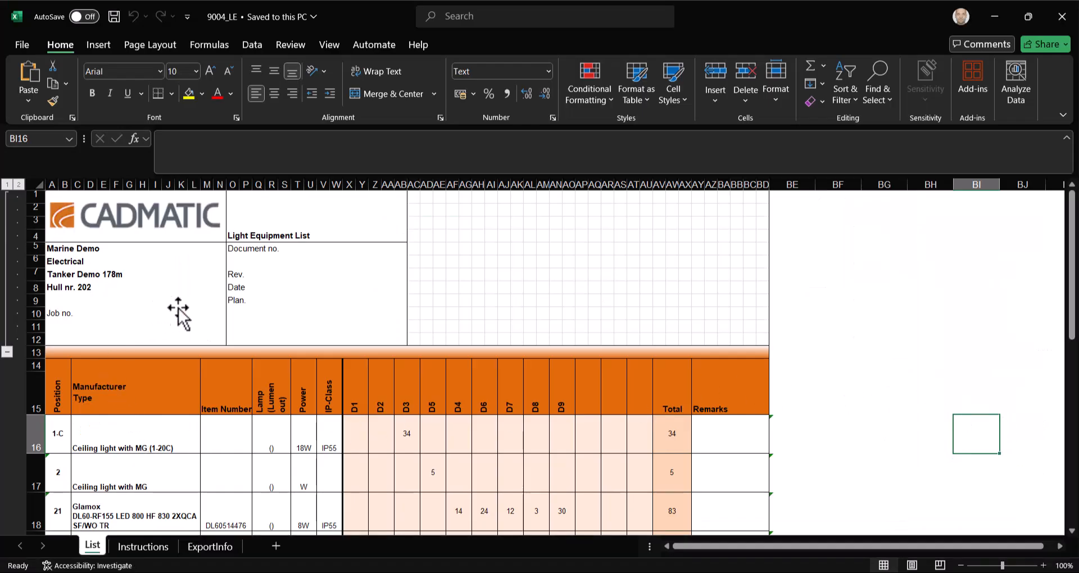
scroll(194, 313, "down", 3)
scroll(194, 313, "down", 1)
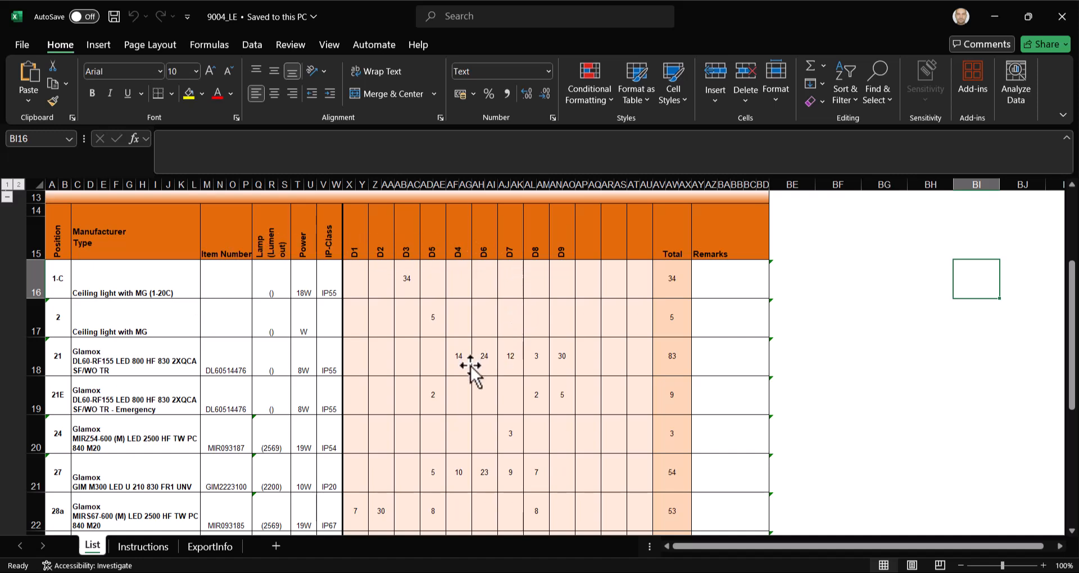
scroll(559, 364, "down", 1)
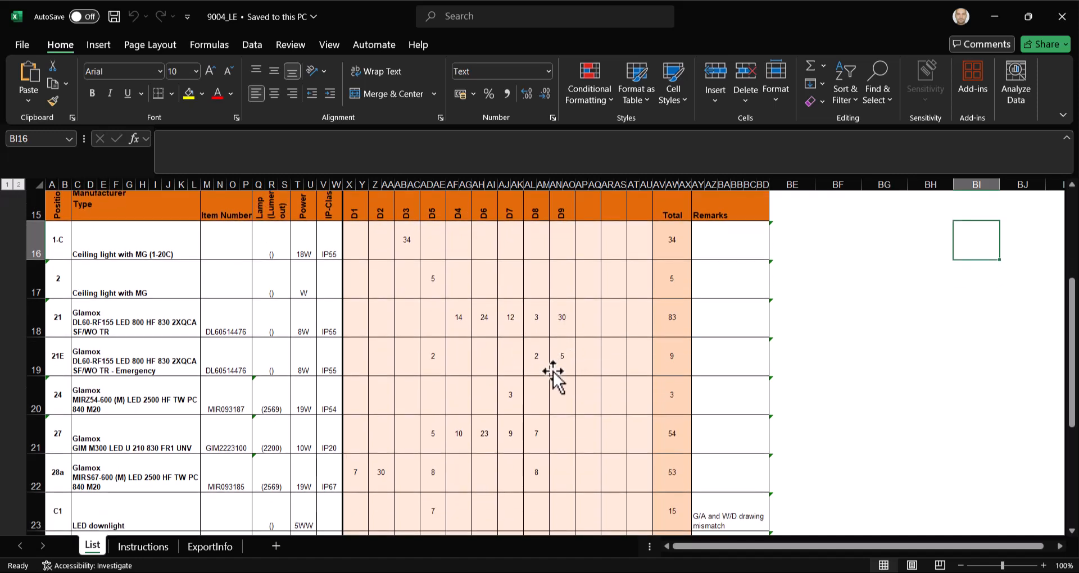
left_click(1061, 21)
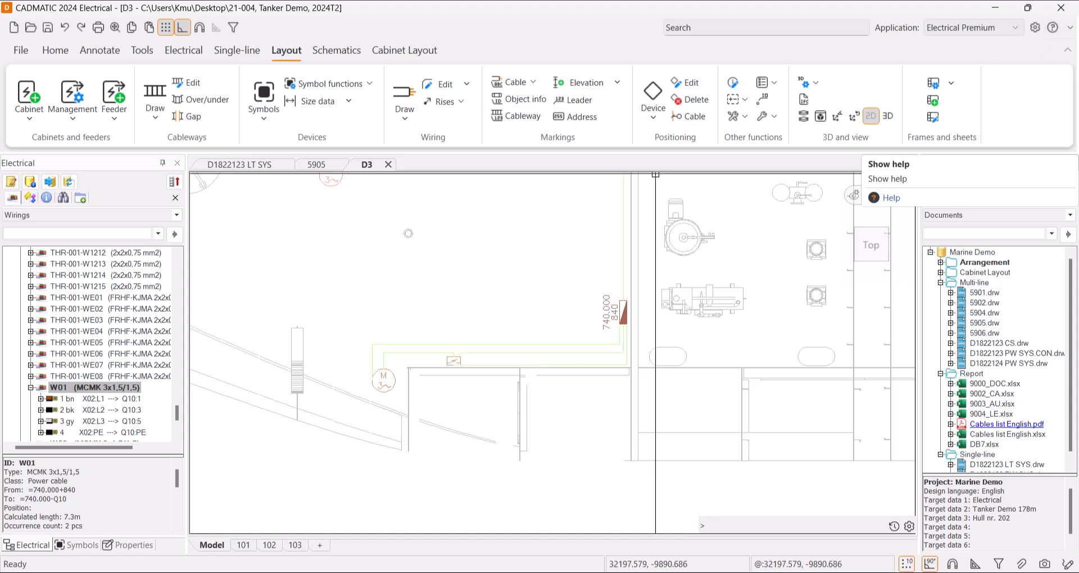
- Open the D3 drawing's directory in File Explorer and open the CableList workbook from Templates > ReportTemplates in Excel
right_click(364, 167)
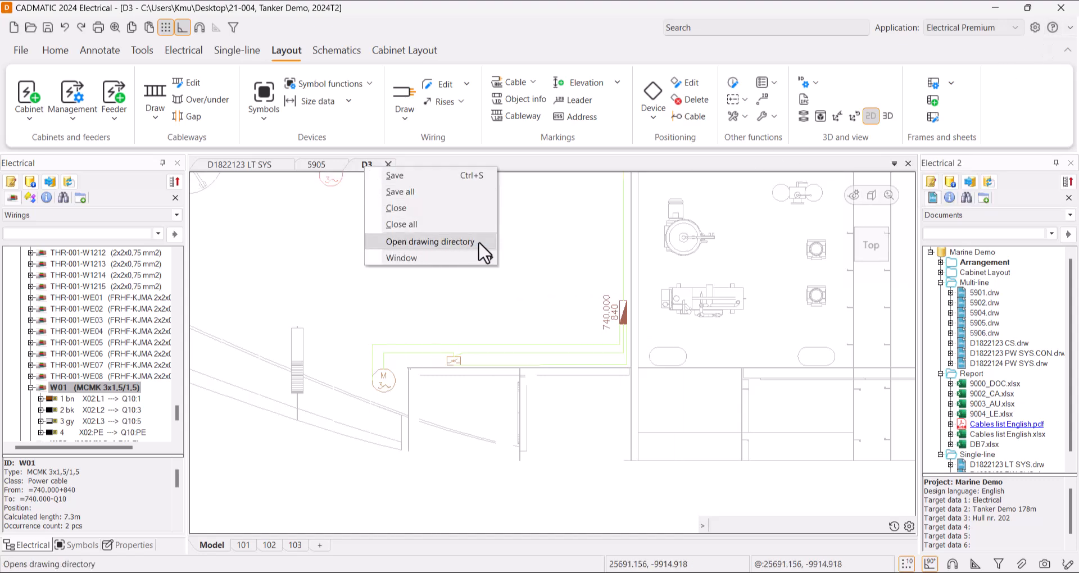
left_click(478, 241)
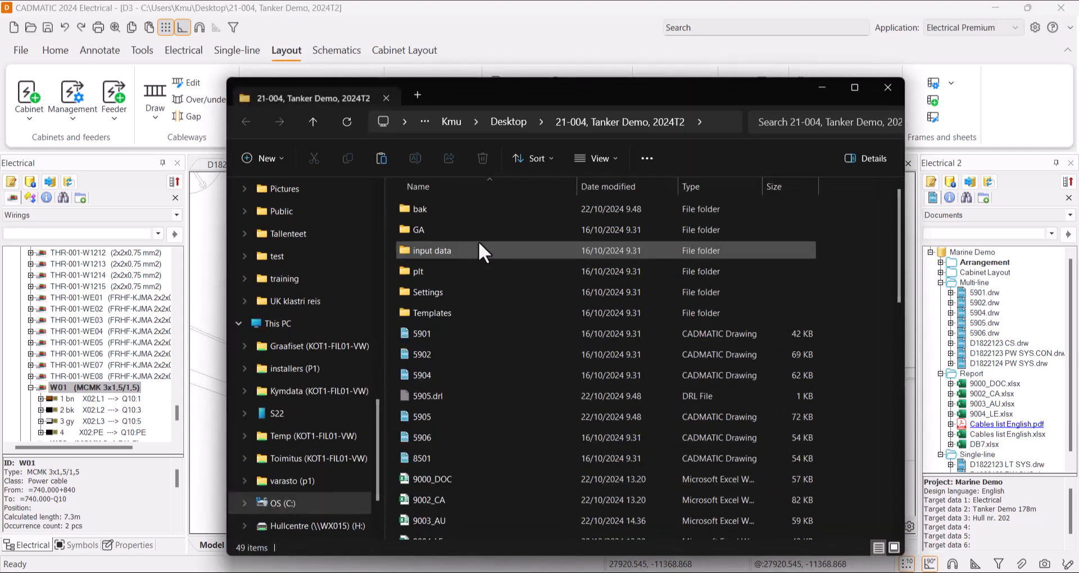
double_click(440, 313)
double_click(453, 254)
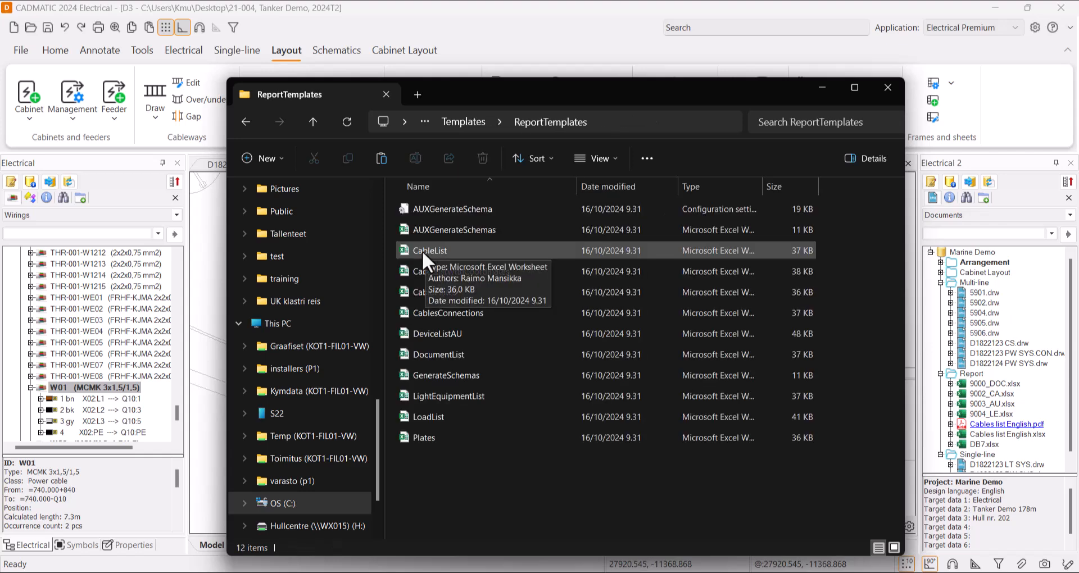
left_click(421, 251)
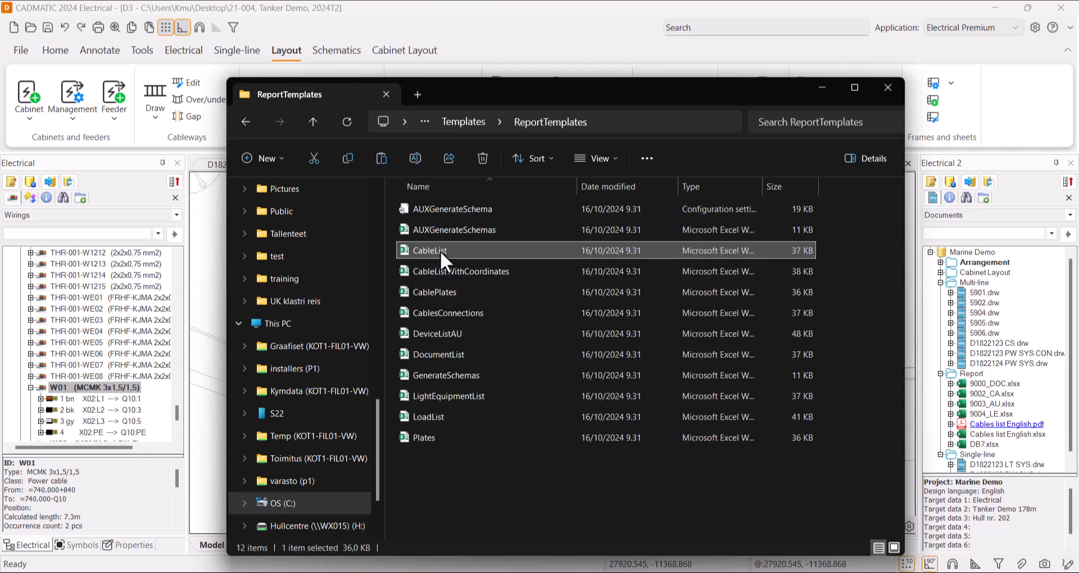
right_click(440, 251)
left_click(484, 292)
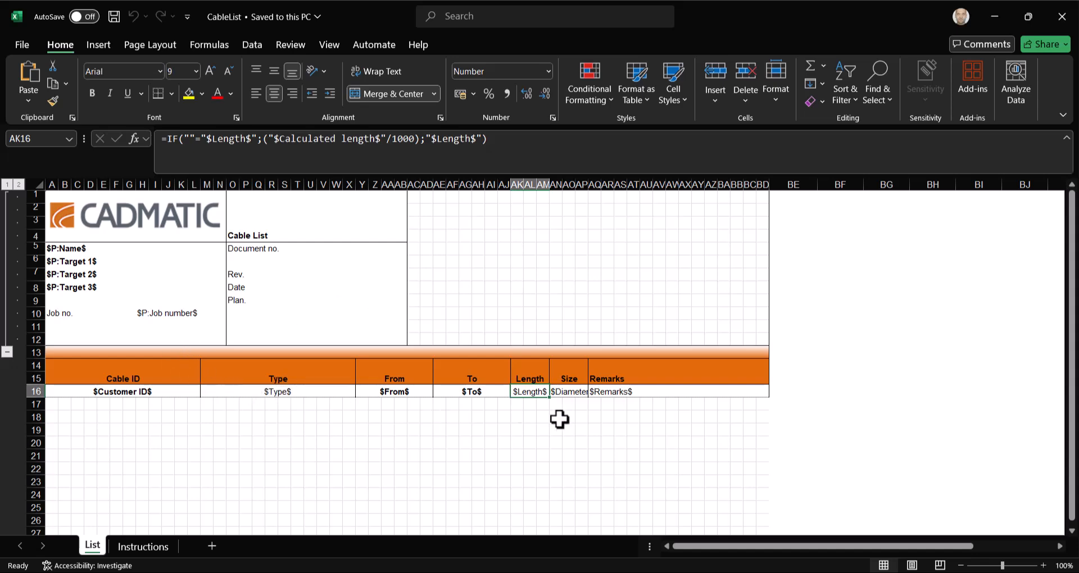
- Switch back to CADMATIC Electrical, open the project reports window and load the saved report settings (Common) My cable list
mouse_move(490, 572)
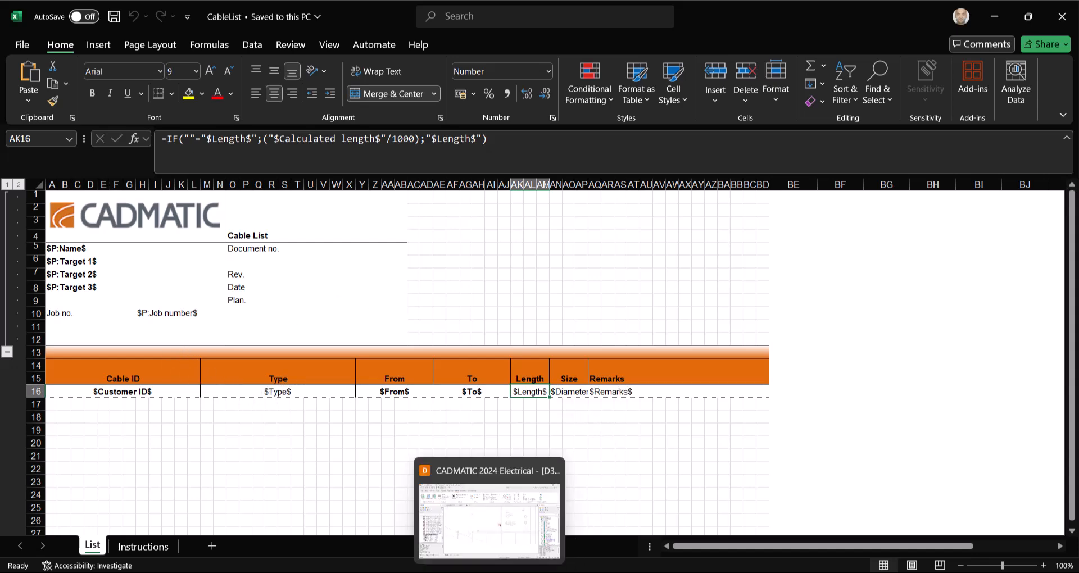
left_click(491, 513)
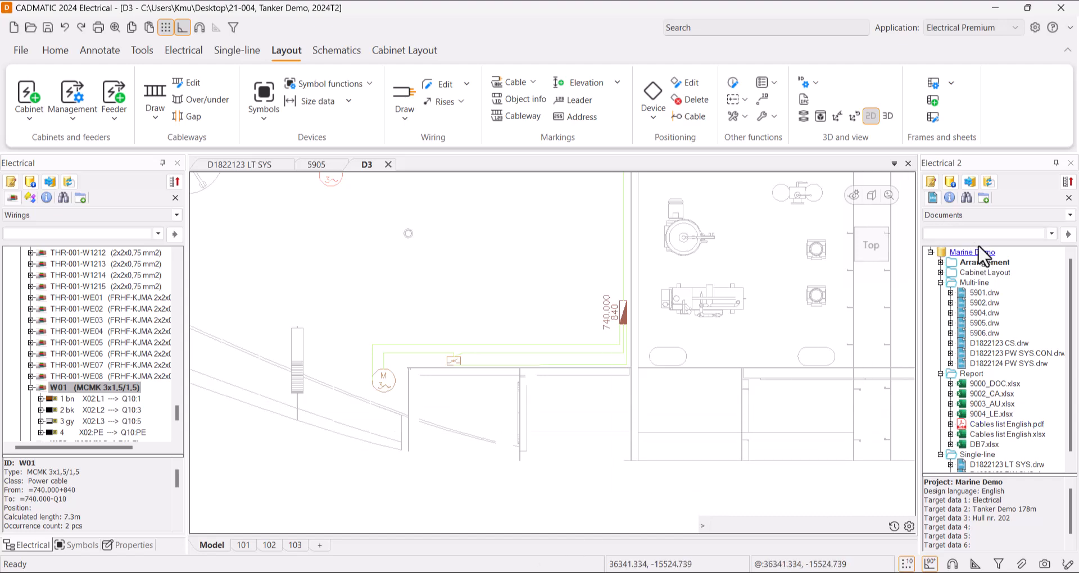
left_click(184, 50)
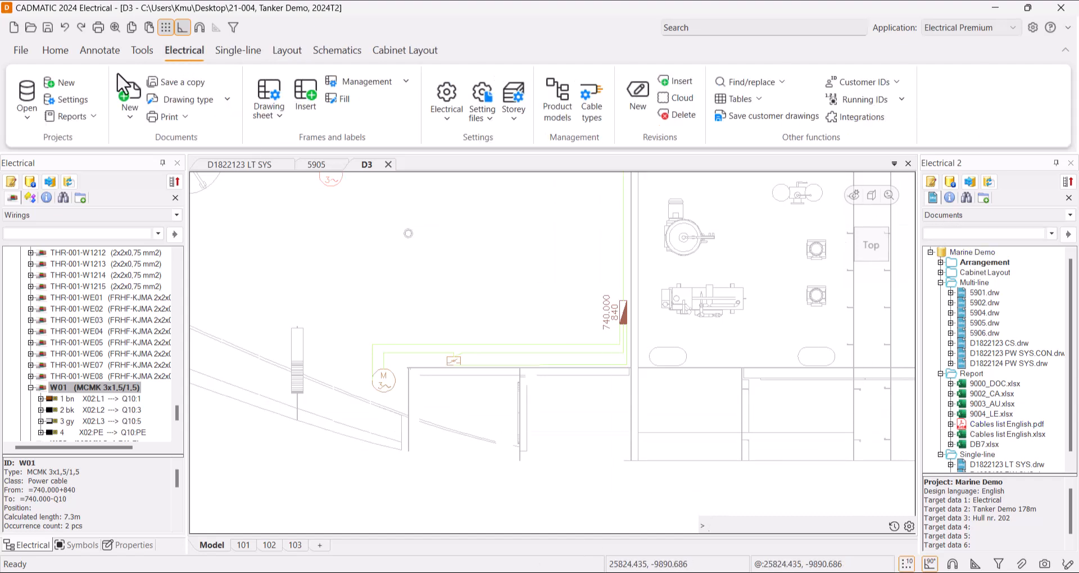
left_click(66, 116)
left_click(64, 136)
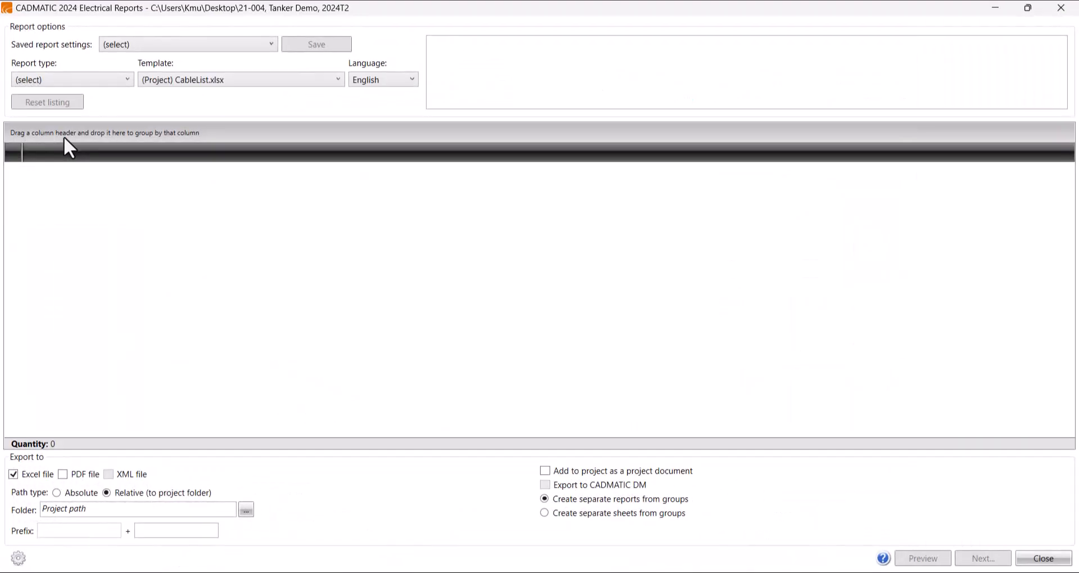
left_click(133, 45)
left_click(159, 116)
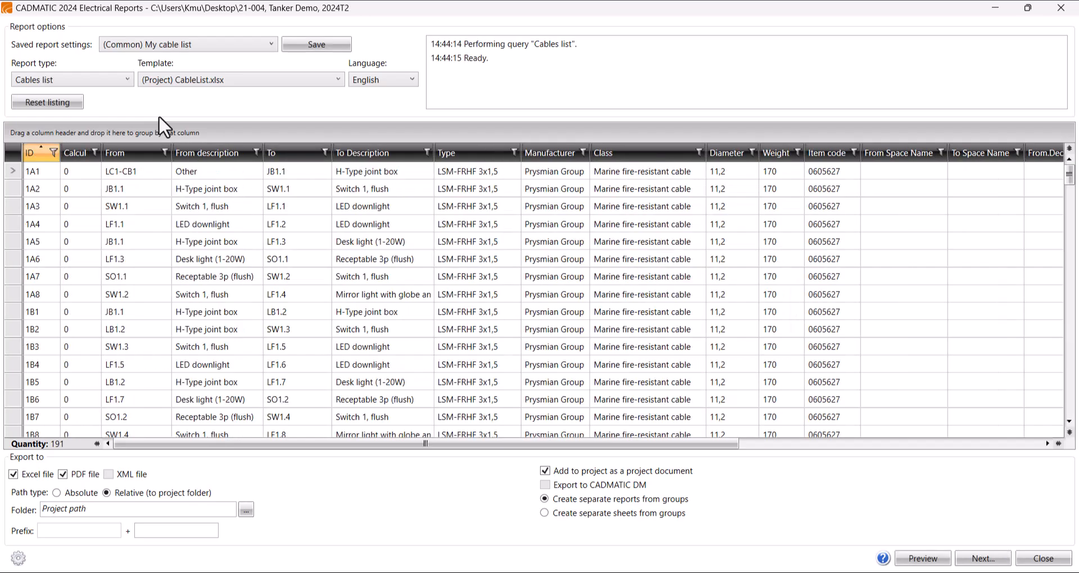
- Filter the cable list's available columns by "manu" and make sure the Manufacturer column is set to be shown
right_click(194, 152)
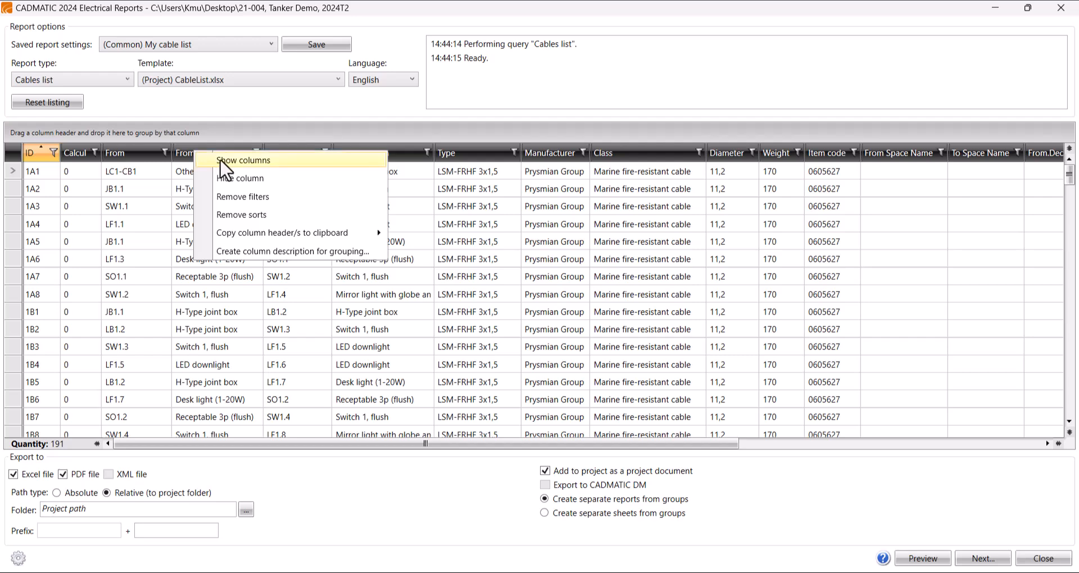
left_click(243, 161)
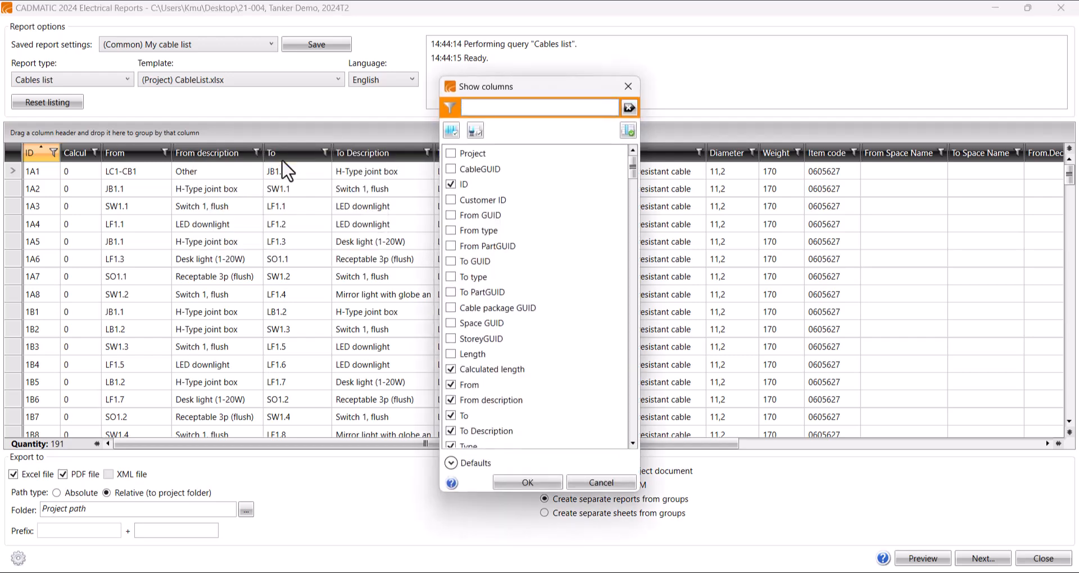
type("manu")
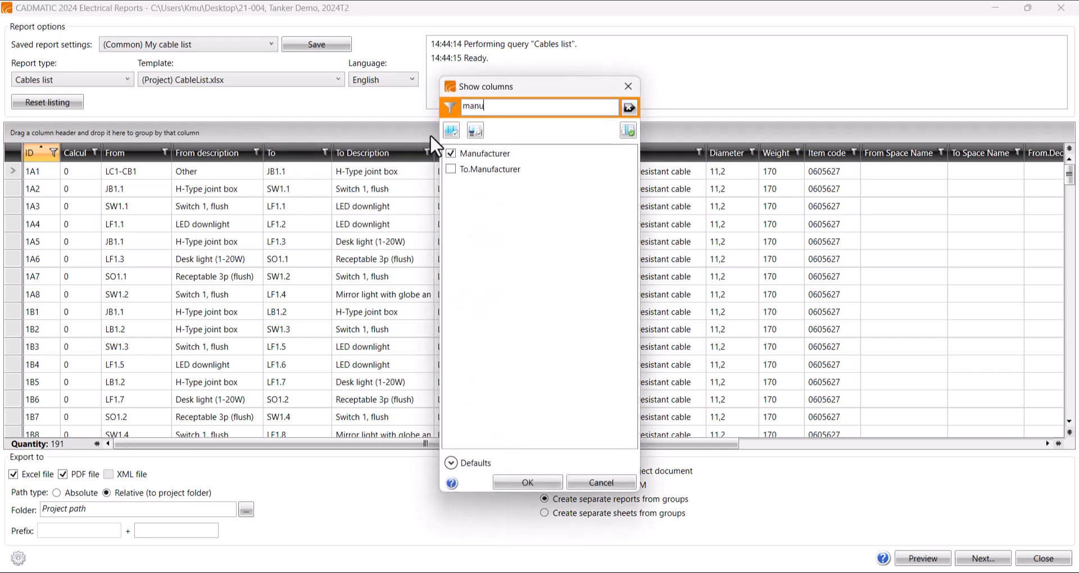
left_click(480, 155)
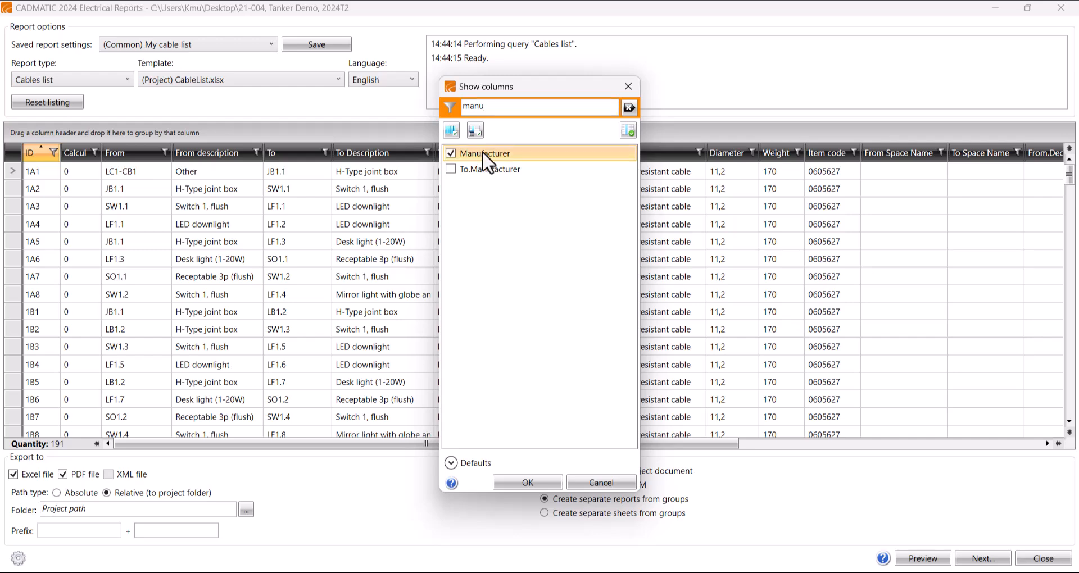
left_click(528, 484)
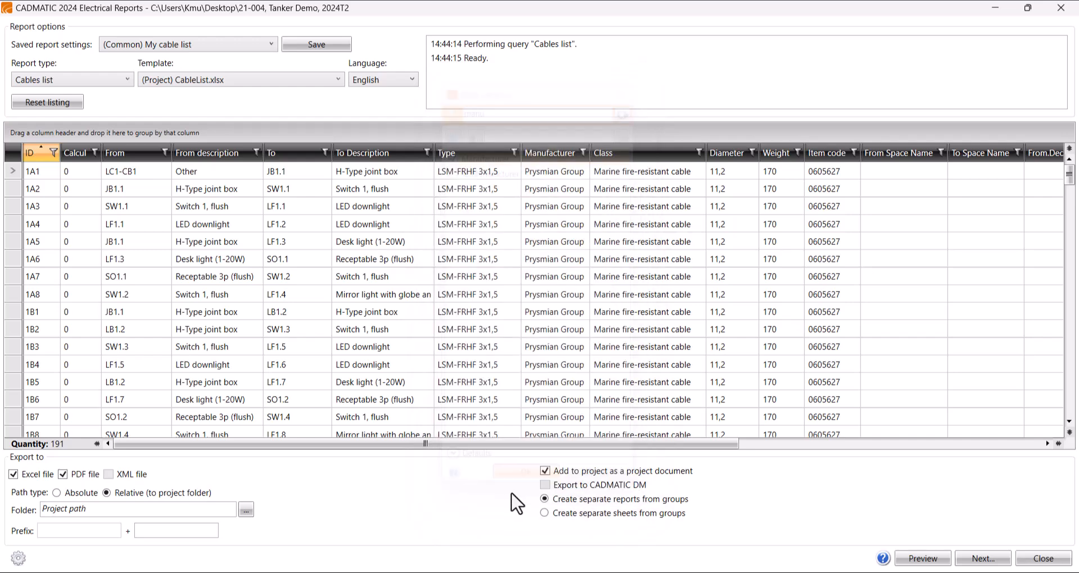
- Copy the Manufacturer column's header to the clipboard in its template form, $Manufacturer$
right_click(553, 156)
mouse_move(593, 239)
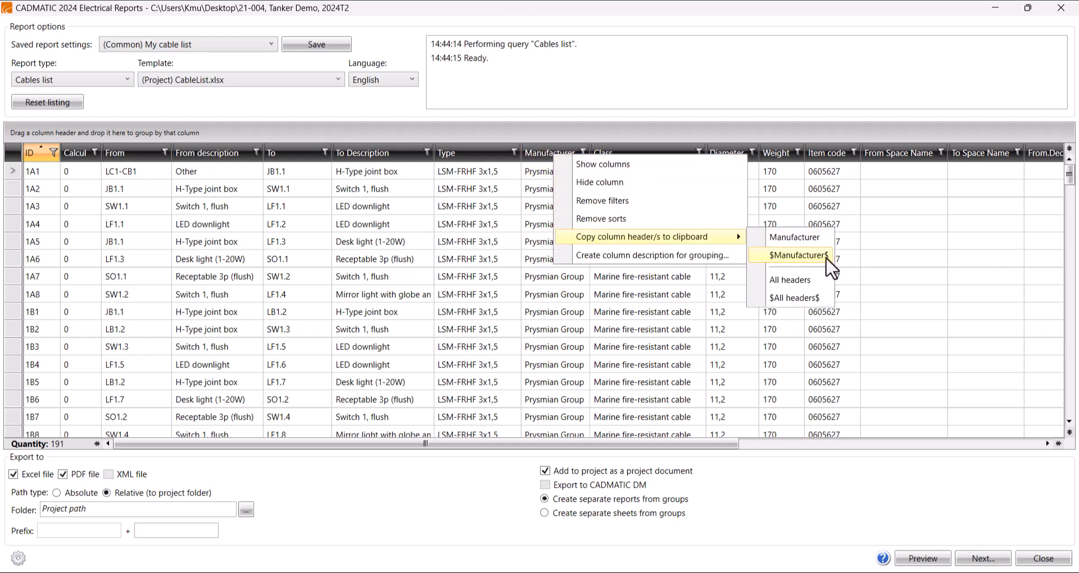
left_click(798, 256)
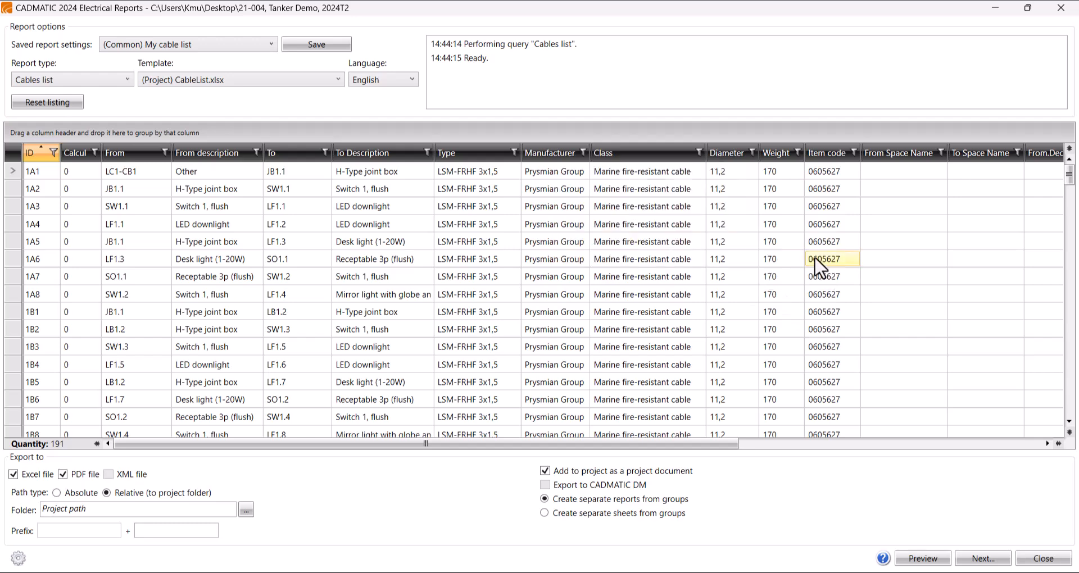
- Switch to the CableList template in Excel and replace the $Remarks$ placeholder in cell AQ16 with $Manufacturer$
left_click(647, 572)
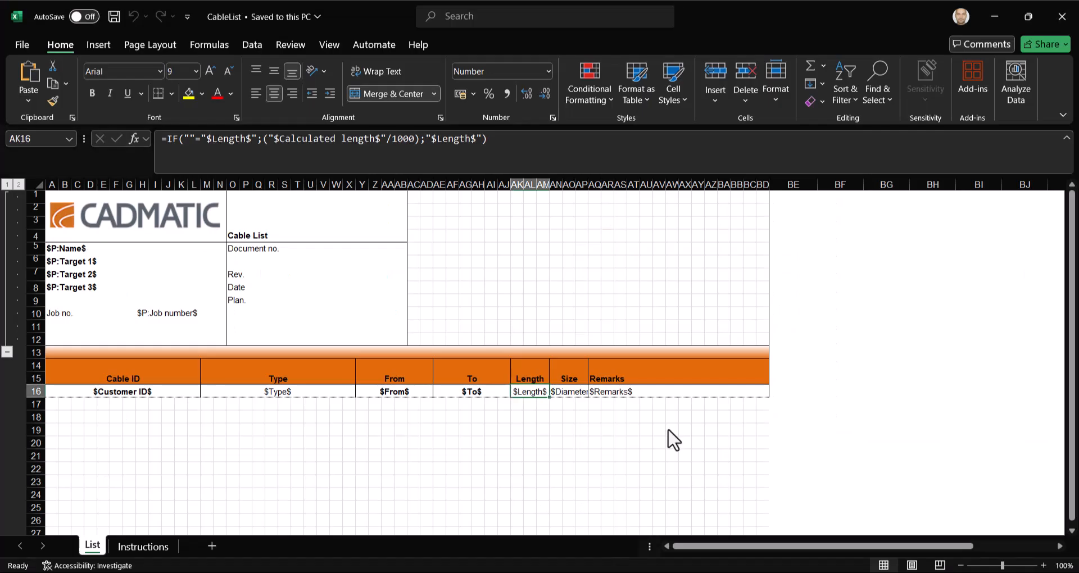
left_click(630, 393)
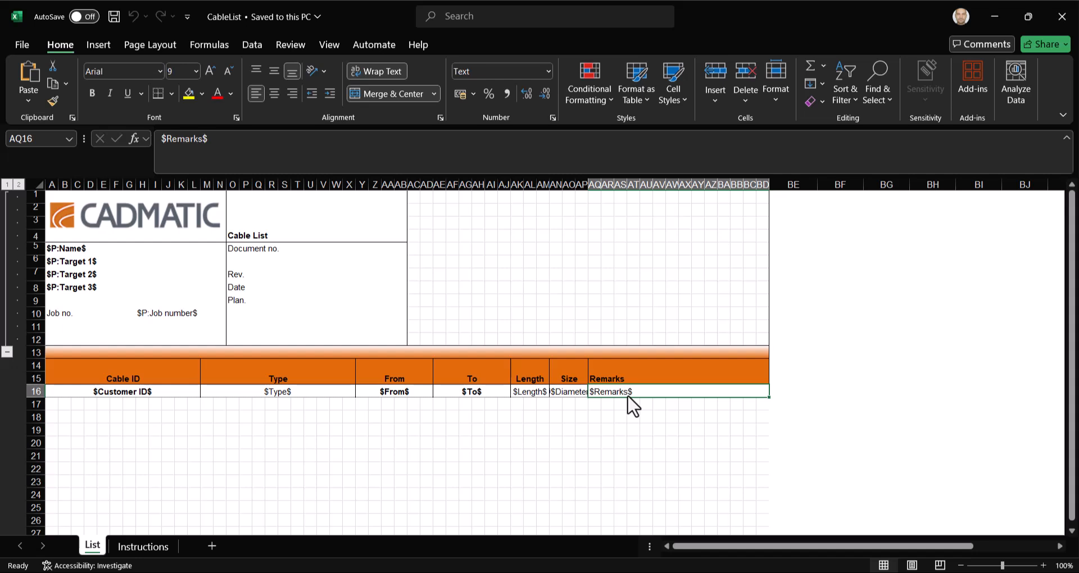
double_click(628, 396)
left_click_drag(633, 393, 590, 393)
type("$Manufacturer$")
- Change the Remarks column heading in cell AQ14 of the template to Manufacturer
left_click(617, 379)
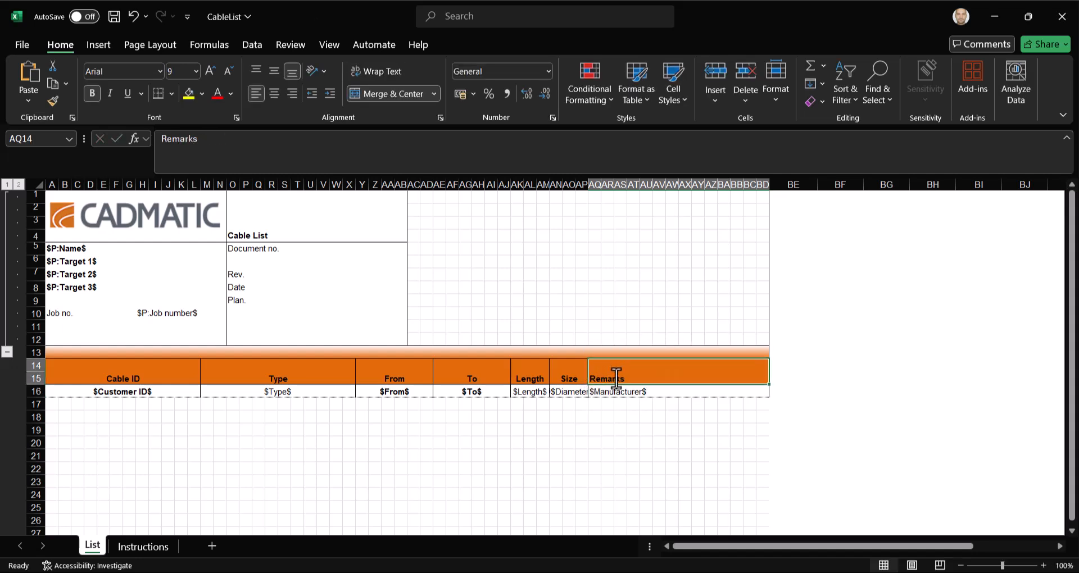
type("Mn")
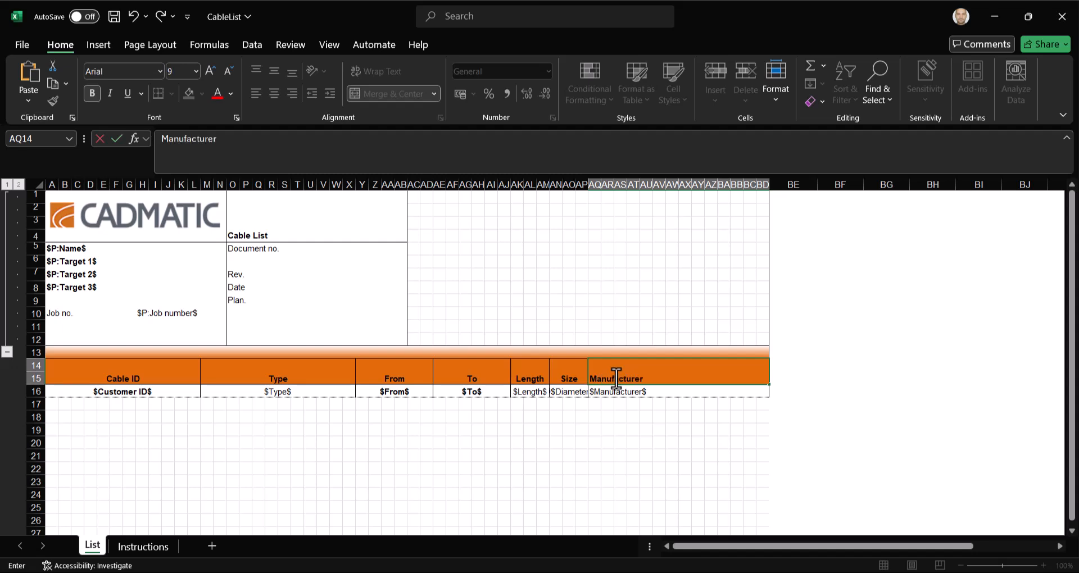
left_click(543, 371)
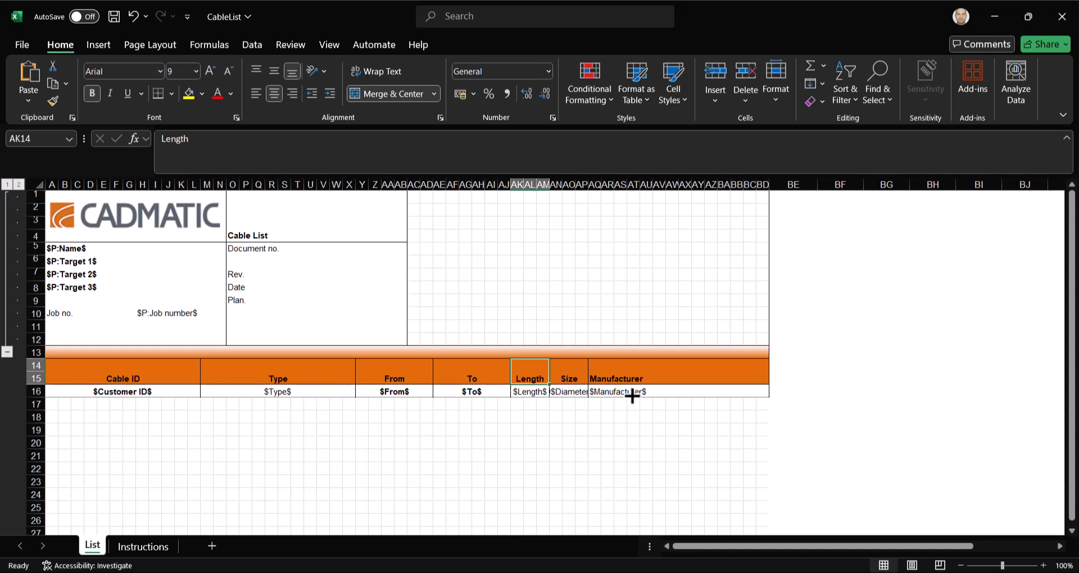
- Save and close the CableList template, and close the CADMATIC reports window
left_click(115, 18)
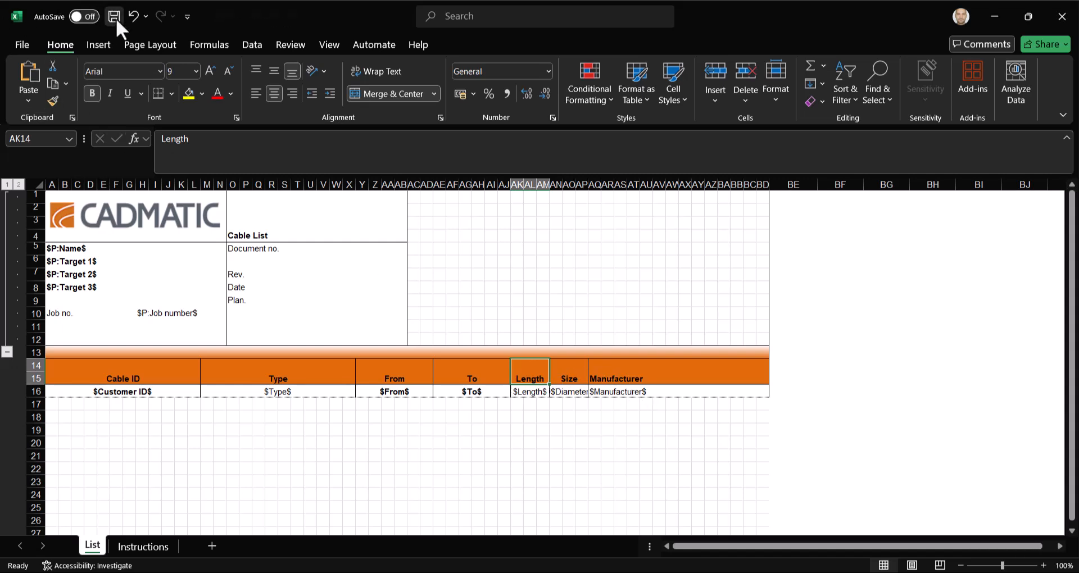
left_click(1060, 22)
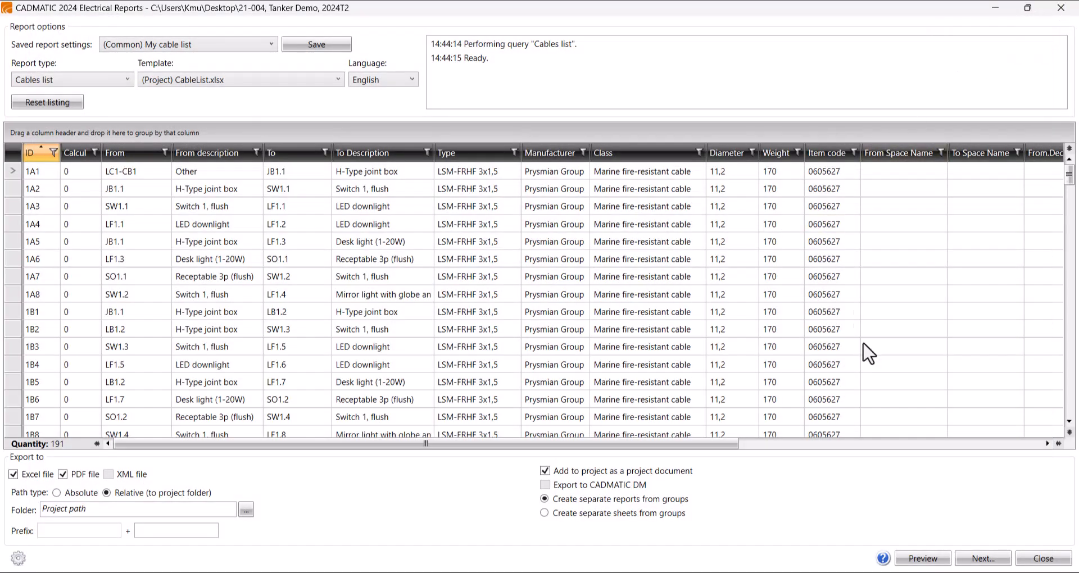
left_click(1044, 559)
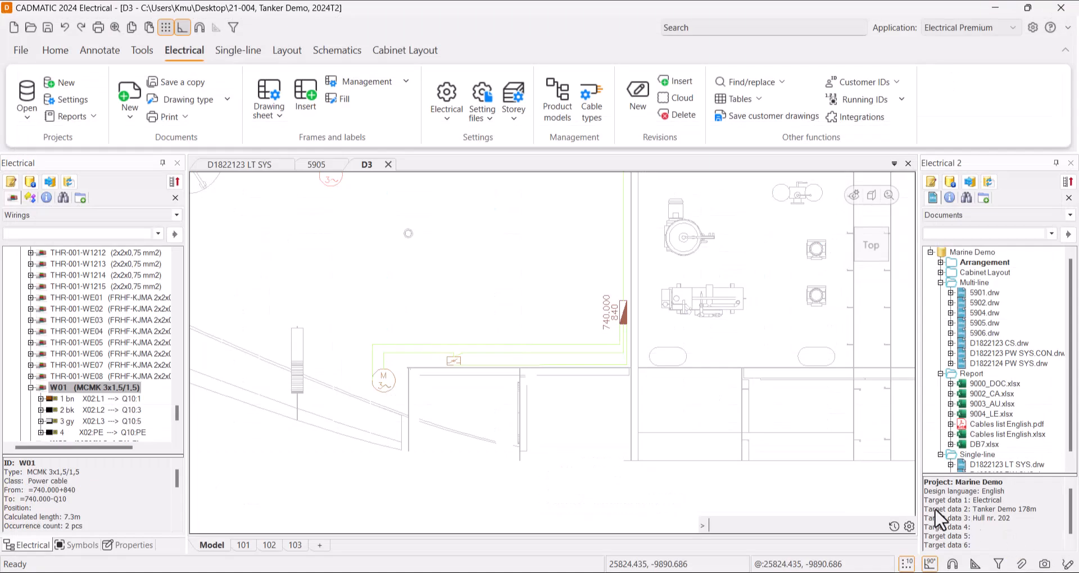
- Move distribution board =740.000+840 farther up the wall in drawing D3, to about 31110, -8550, stretching its connected wirings
right_click(607, 313)
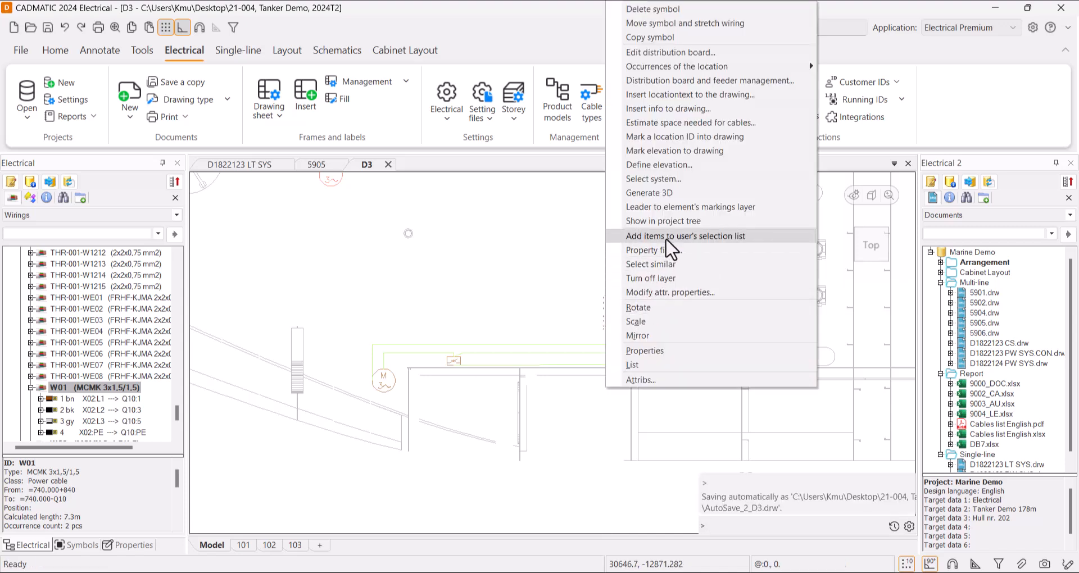
left_click(666, 23)
scroll(646, 322, "down", 2)
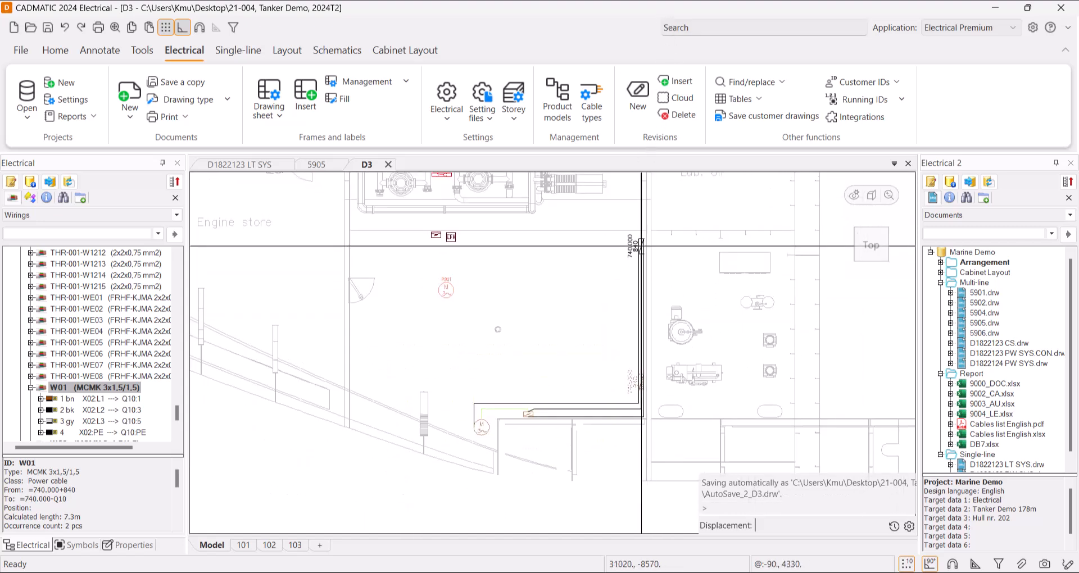
left_click(642, 248)
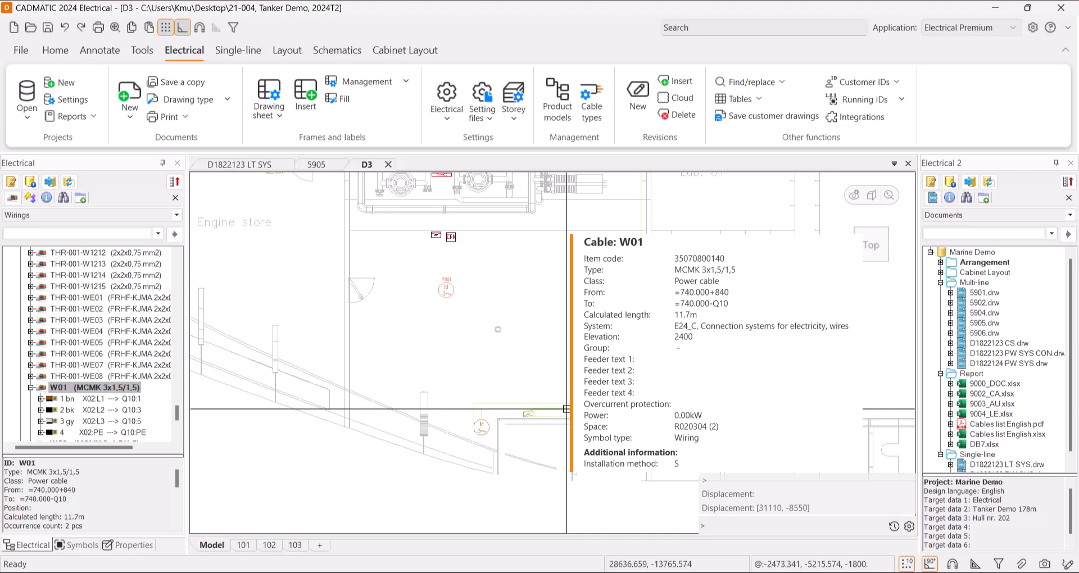
scroll(503, 338, "down", 3)
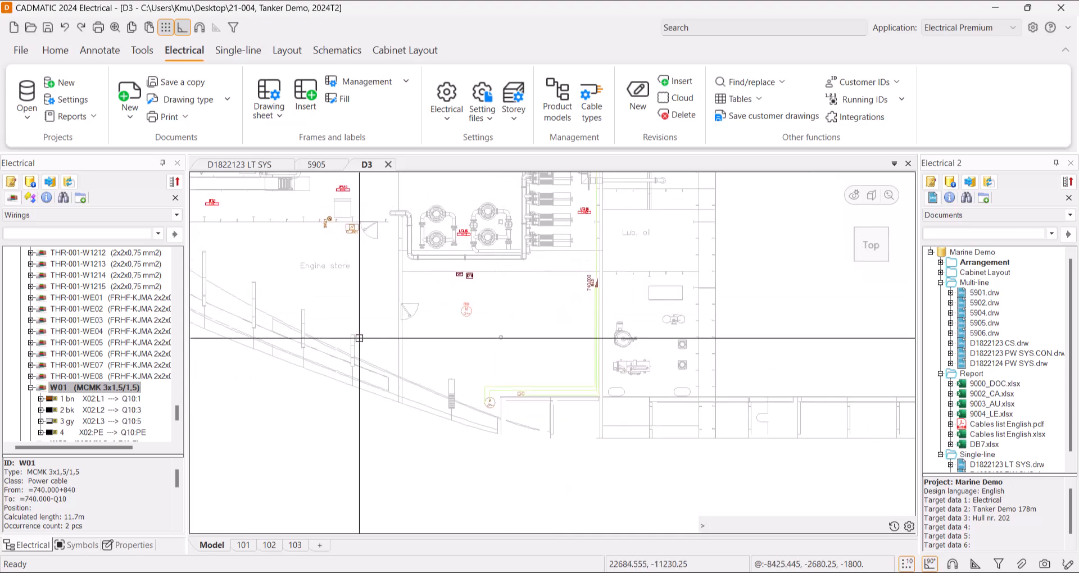
- Switch the project tree from wirings to positions and expand the Lighting equipment group under Electric
left_click(44, 216)
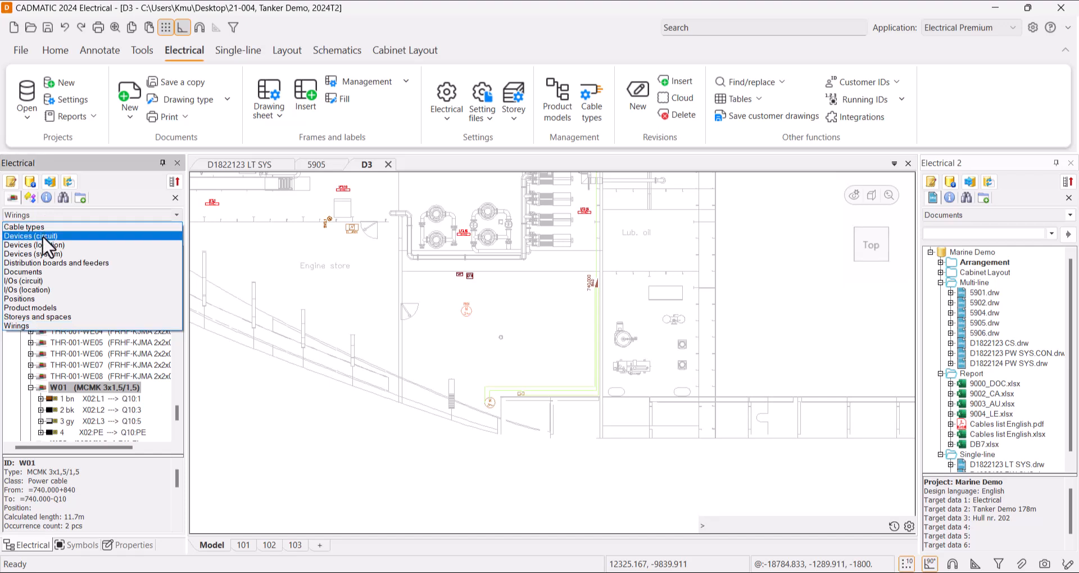
left_click(45, 299)
left_click(21, 264)
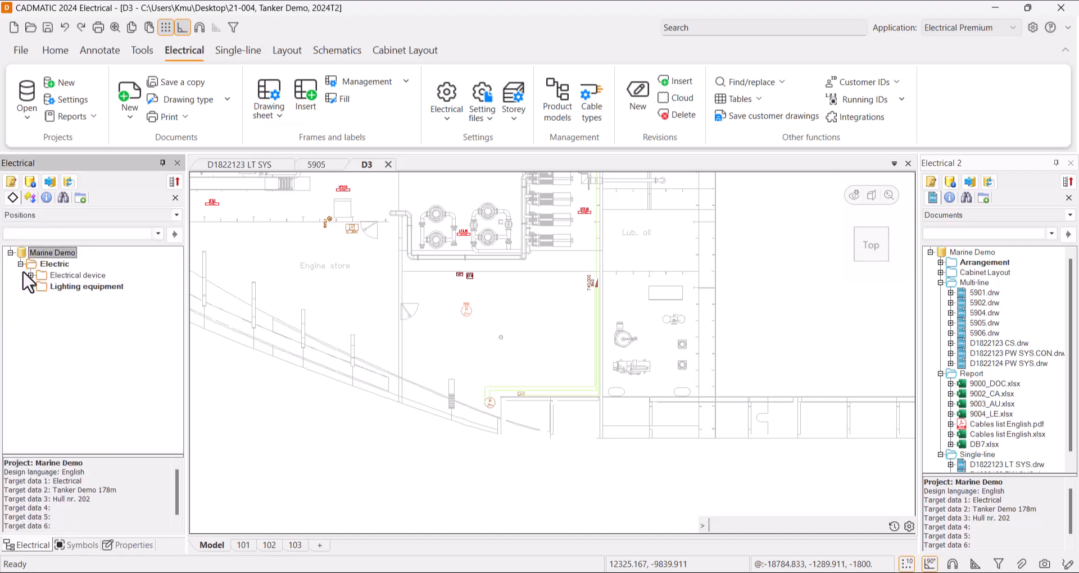
left_click(31, 286)
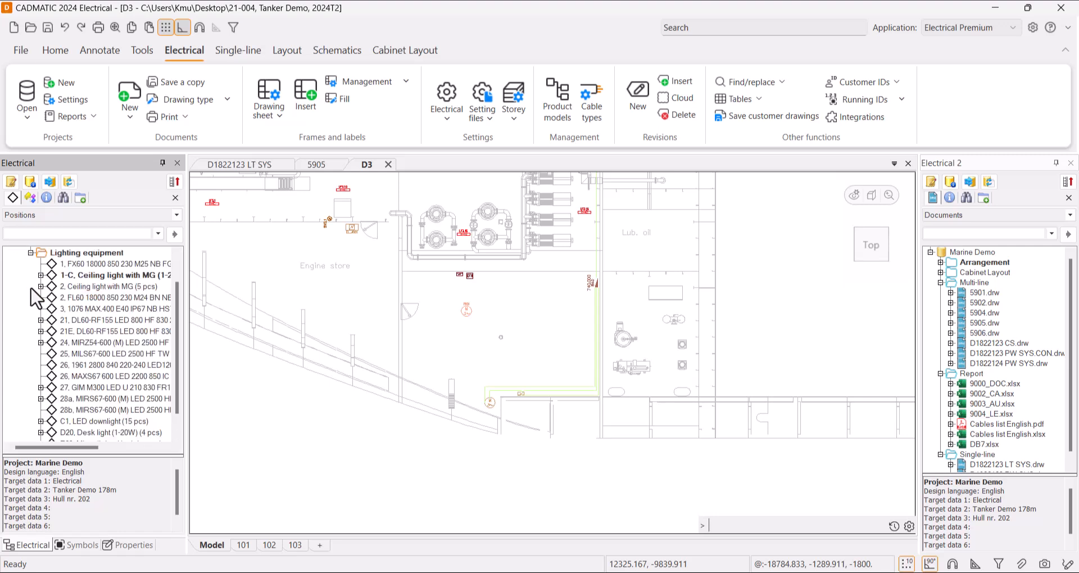
- Insert position 1-C ceiling lights evenly spaced, 3 horizontally by 2 vertically, over the room area from about 21590, -8010 to 31220, -14040
right_click(113, 285)
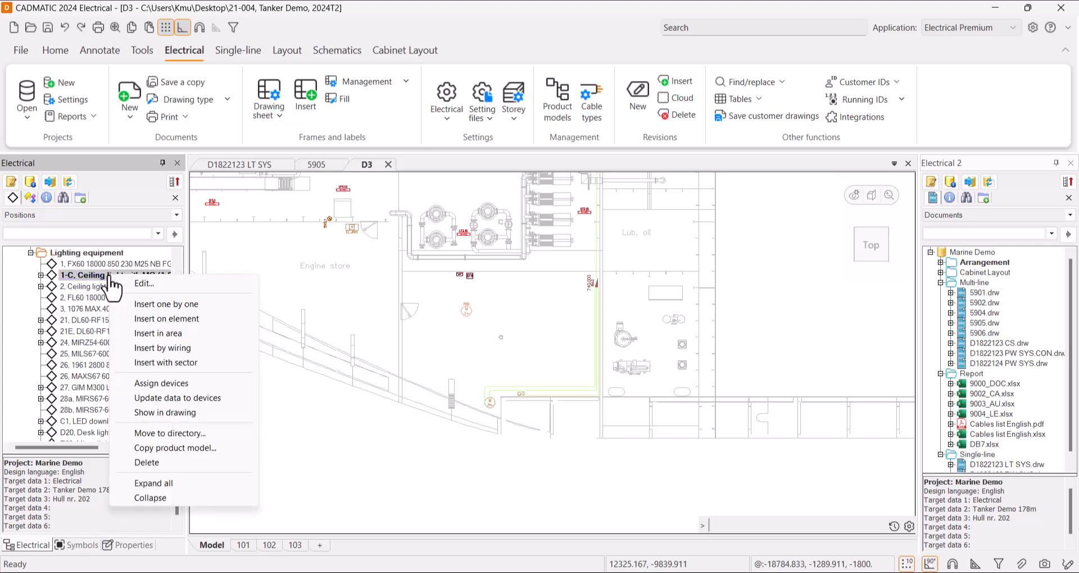
left_click(168, 333)
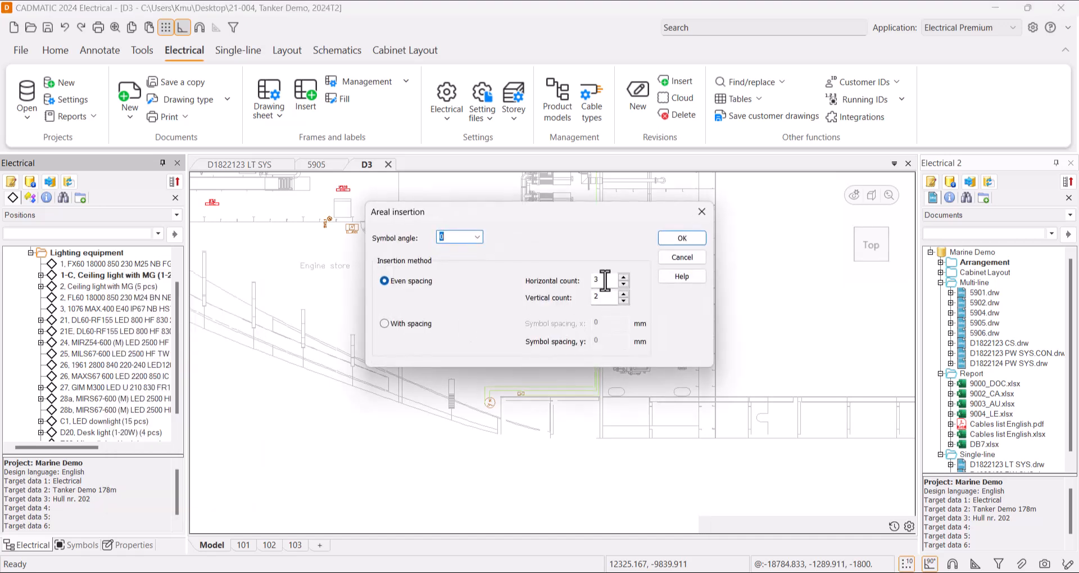
left_click(682, 239)
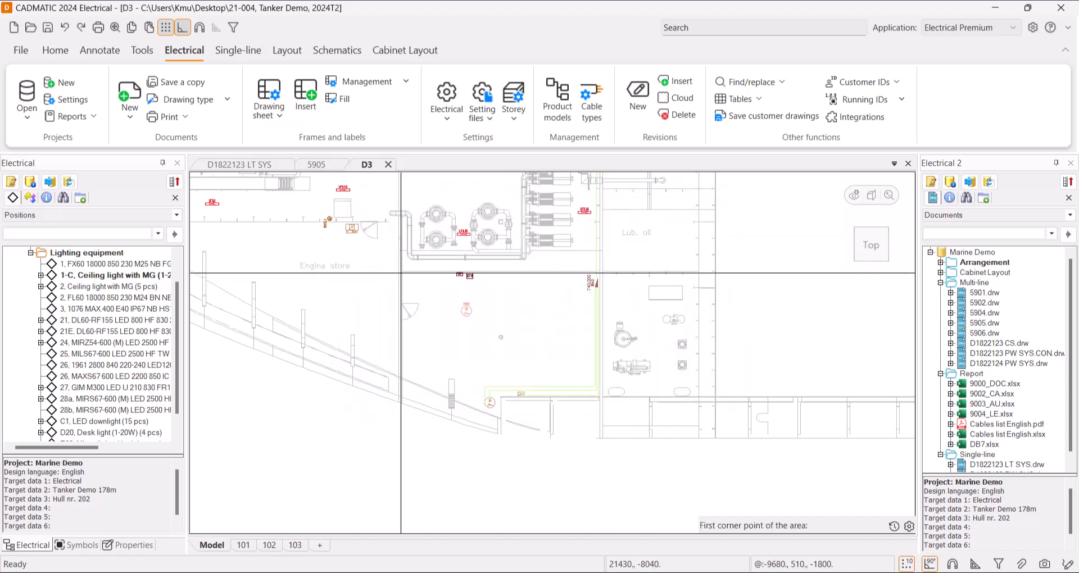
left_click(400, 273)
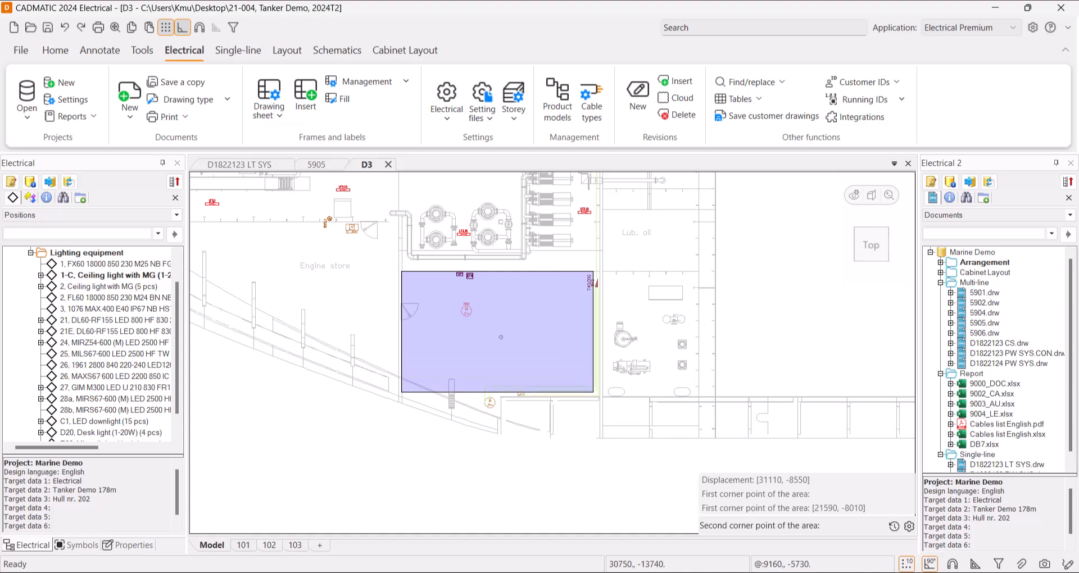
left_click(605, 402)
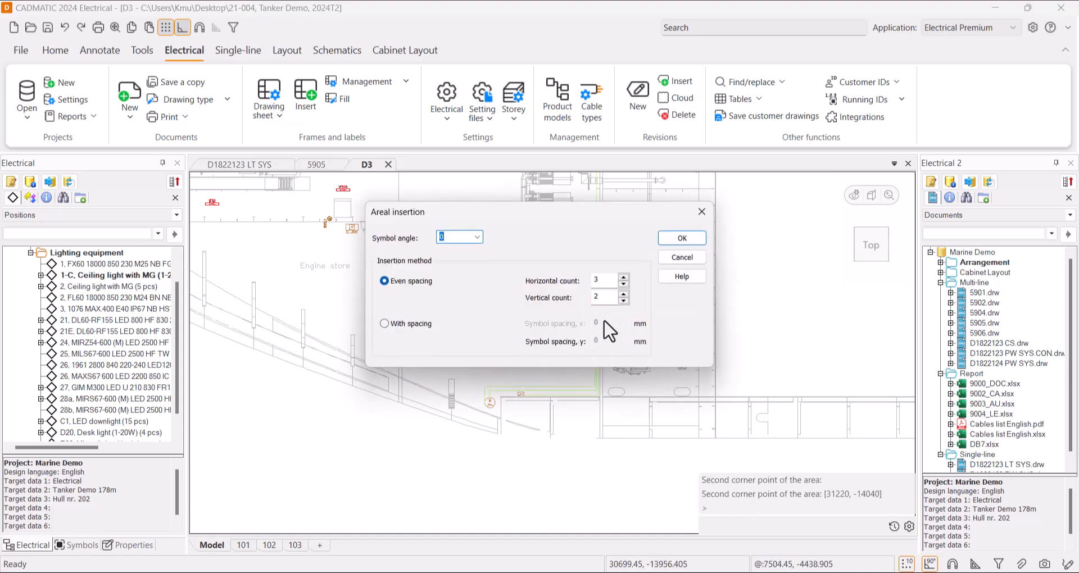
left_click(675, 240)
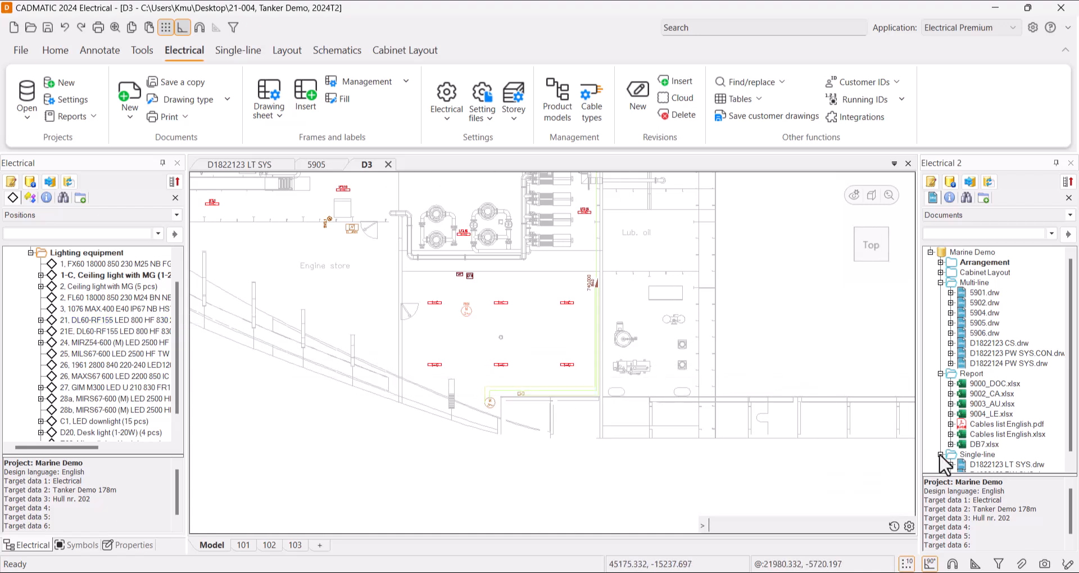
- Save drawing D3 and update all reports in the project's Report folder
left_click(48, 25)
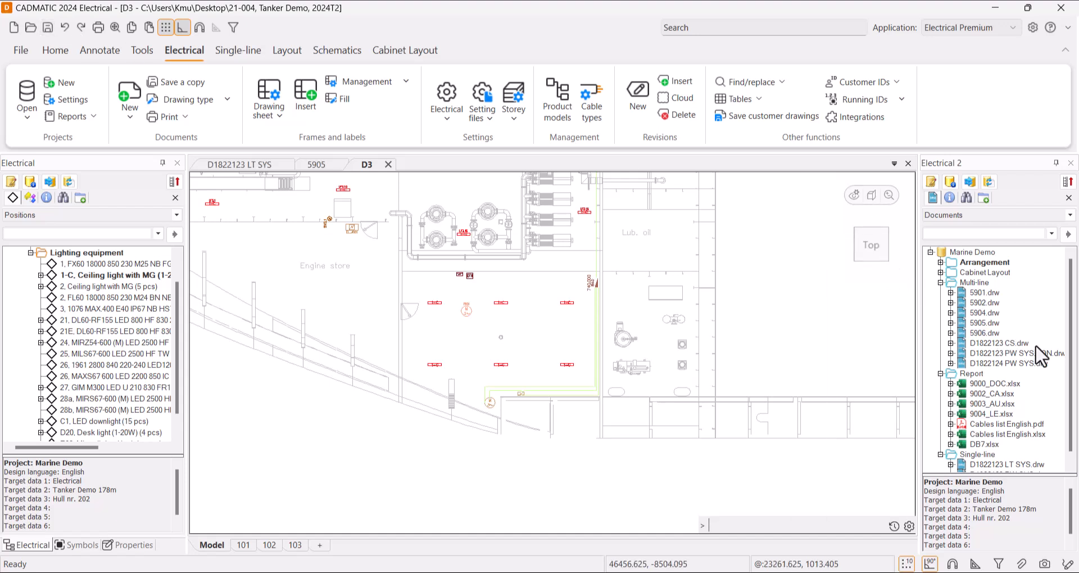
right_click(967, 374)
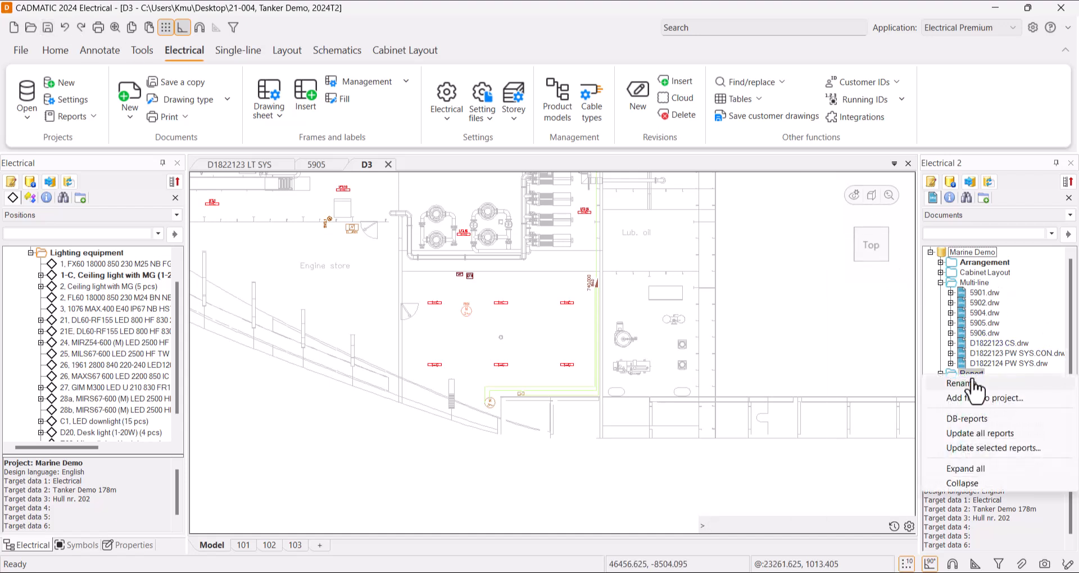
left_click(1006, 438)
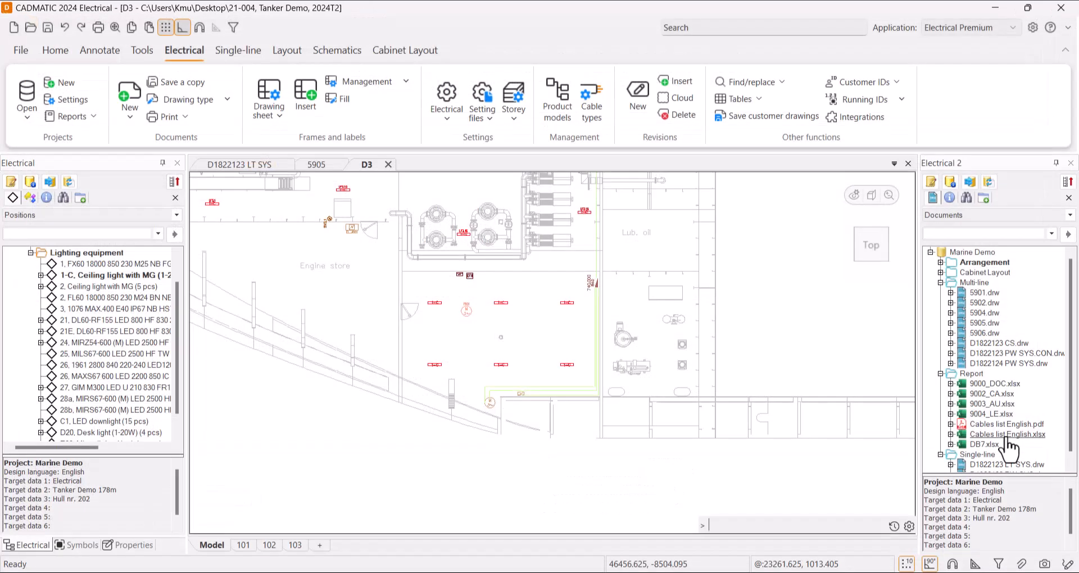
- Open the Cables list English.xlsx report, check the manufacturer column and the W01 cable's length, and close it
right_click(1006, 437)
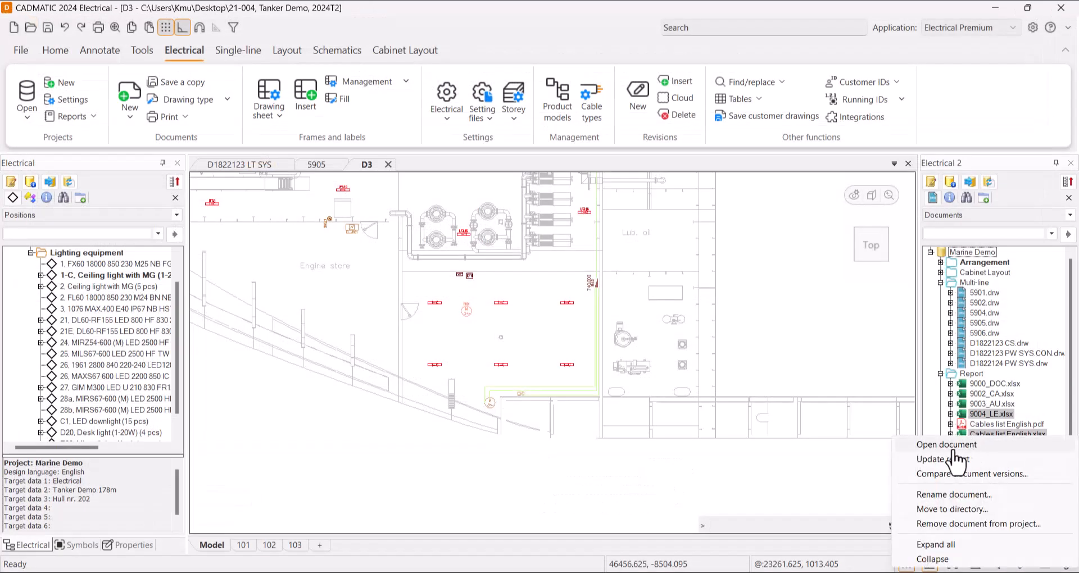
left_click(996, 447)
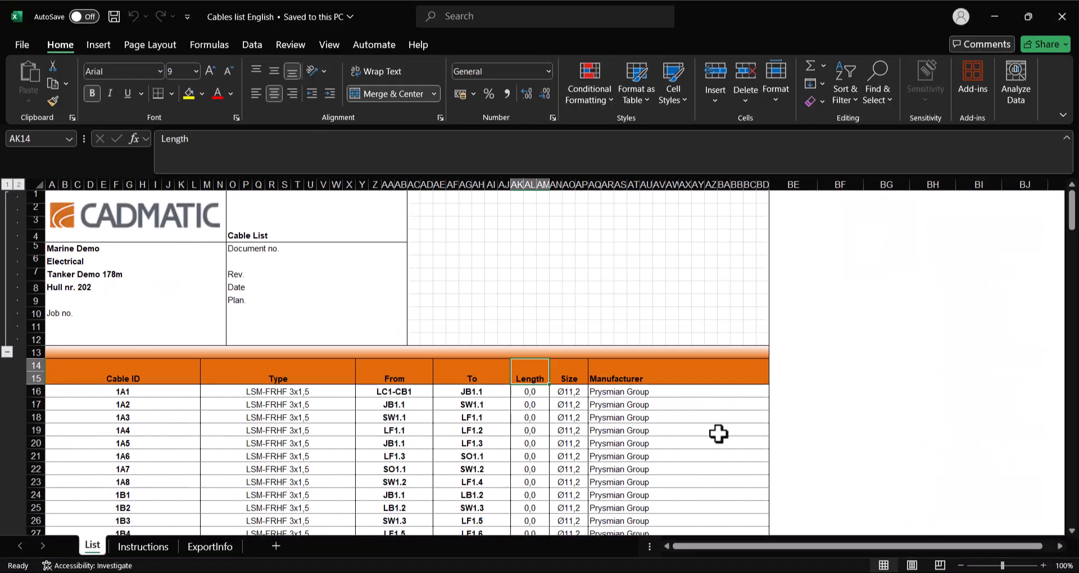
left_click_drag(1068, 222, 1067, 509)
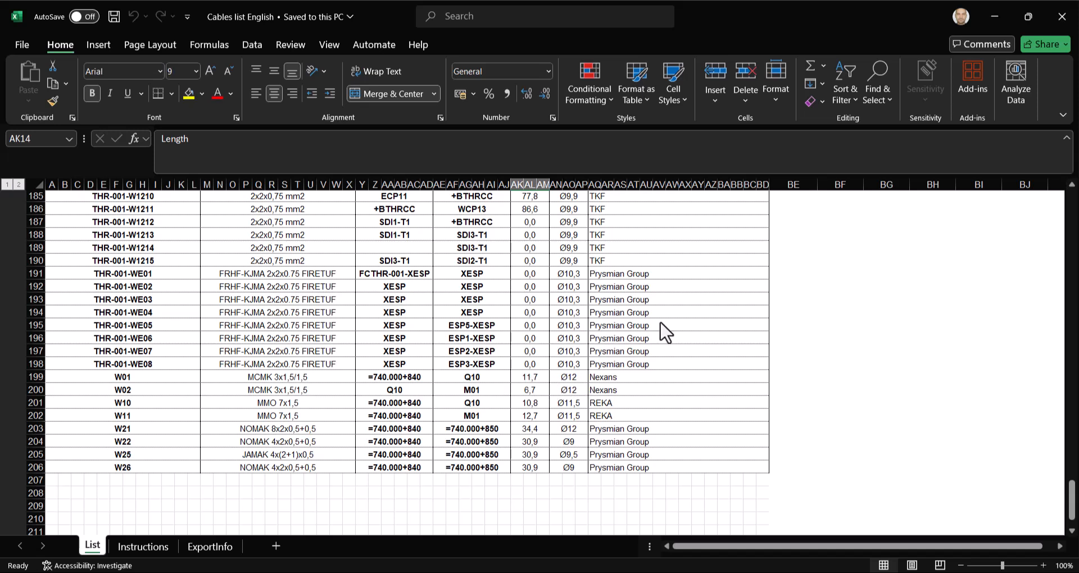
left_click(1059, 24)
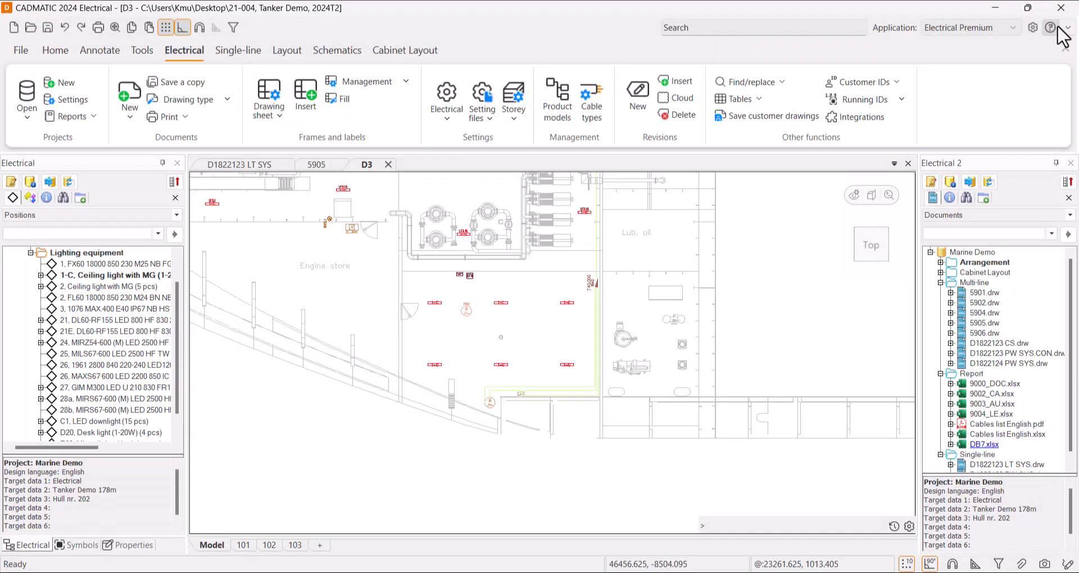
- Open the 9004_LE.xlsx light equipment report, check the 1-C ceiling light quantity for D3, and close it
right_click(990, 416)
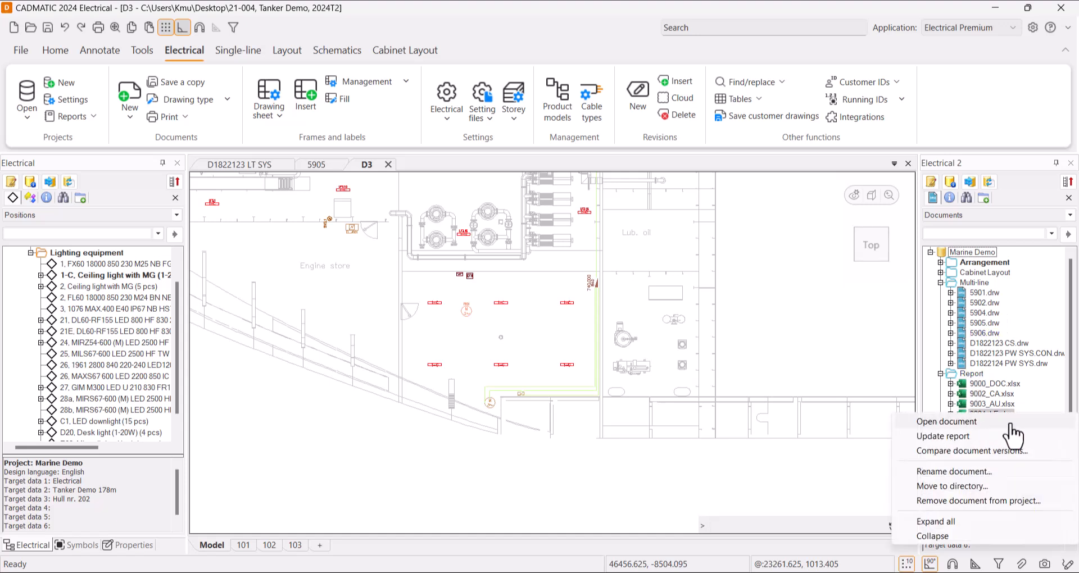
left_click(1010, 425)
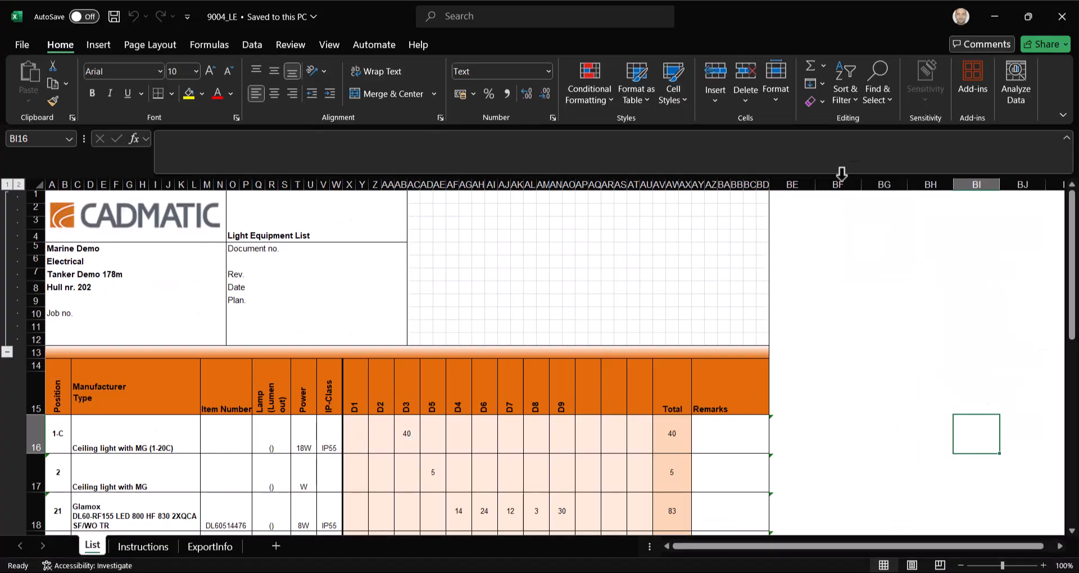
left_click(1062, 16)
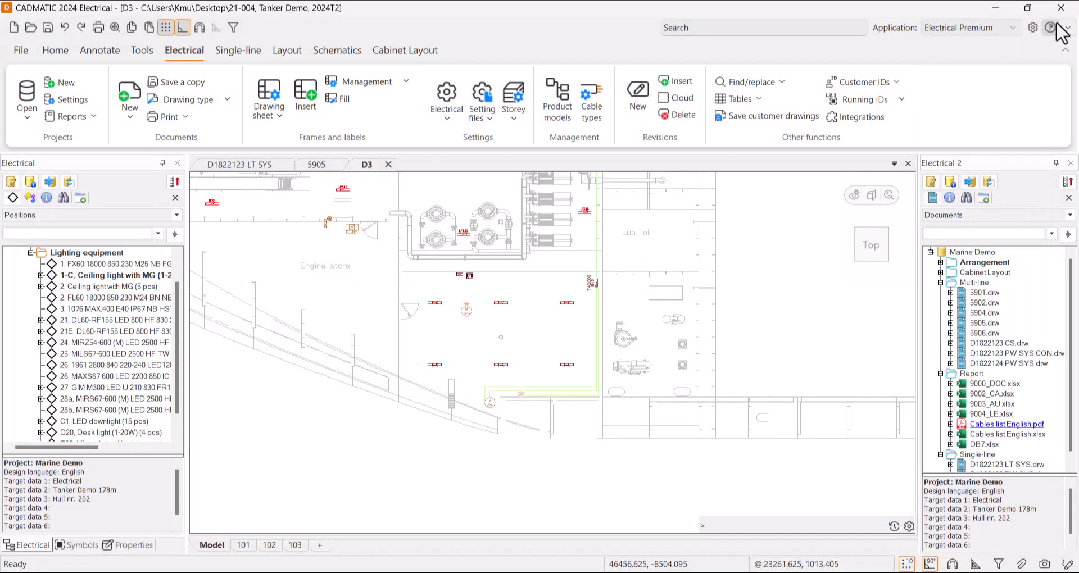